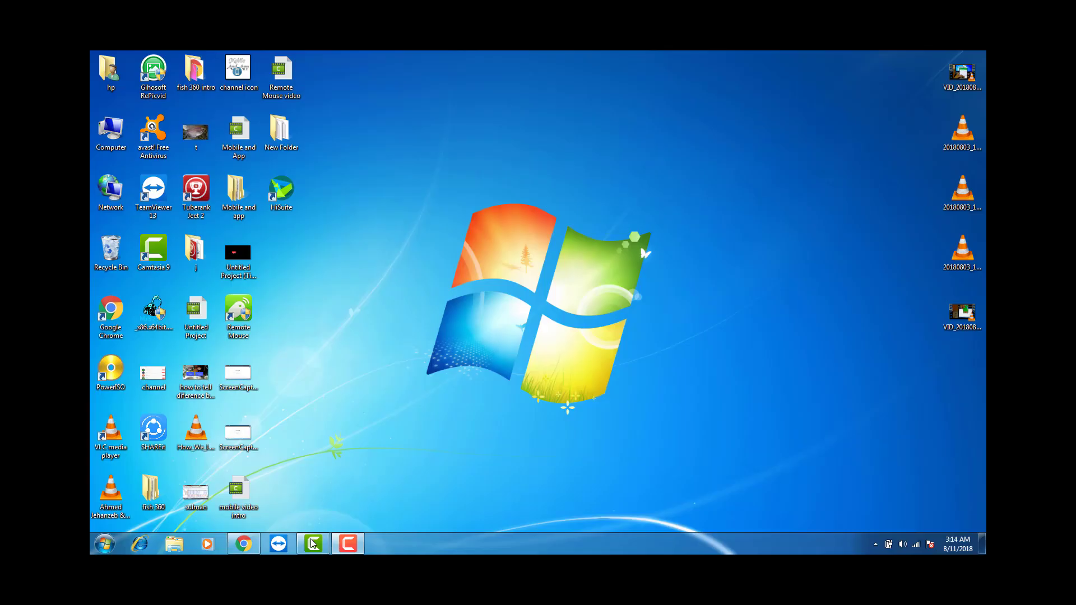
Switch from Camtasia to Chrome and show the image results for the "background" search.
{"action": "left_click", "coordinate": [313, 543]}
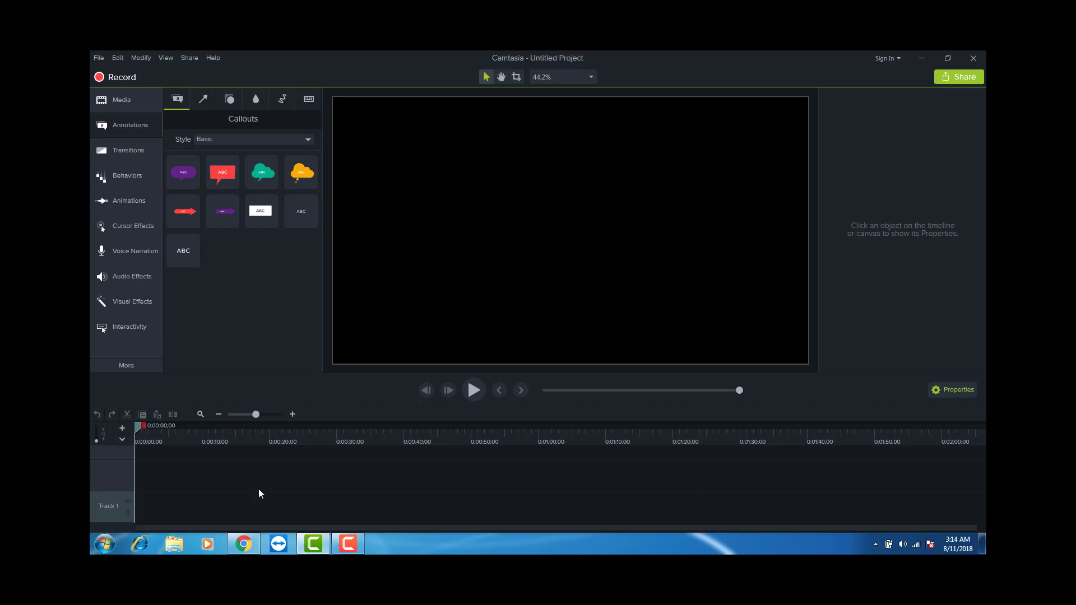
{"action": "left_click", "coordinate": [253, 543]}
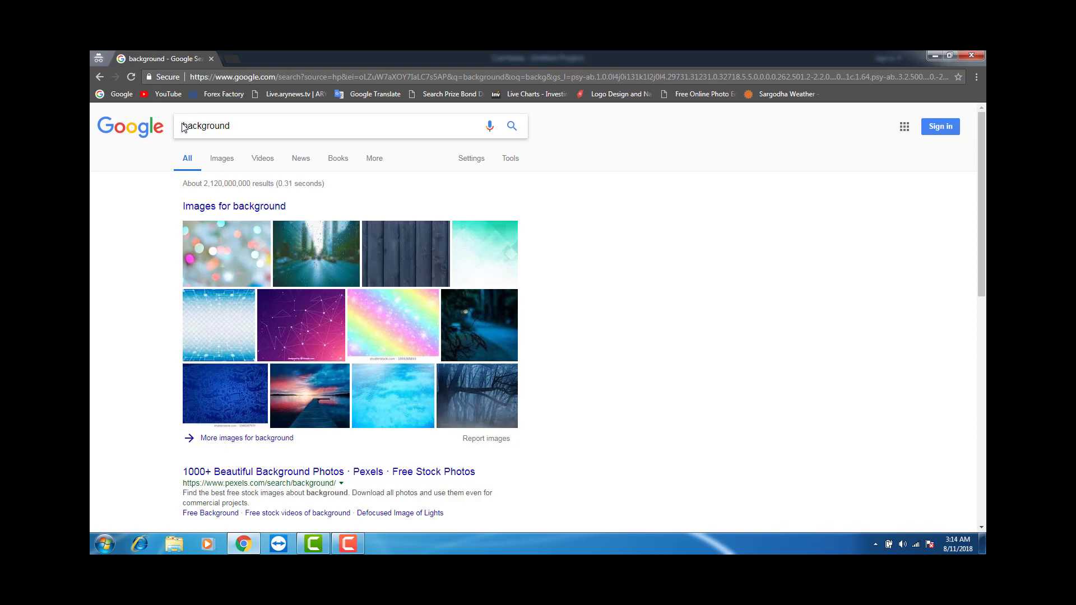
{"action": "left_click", "coordinate": [236, 125]}
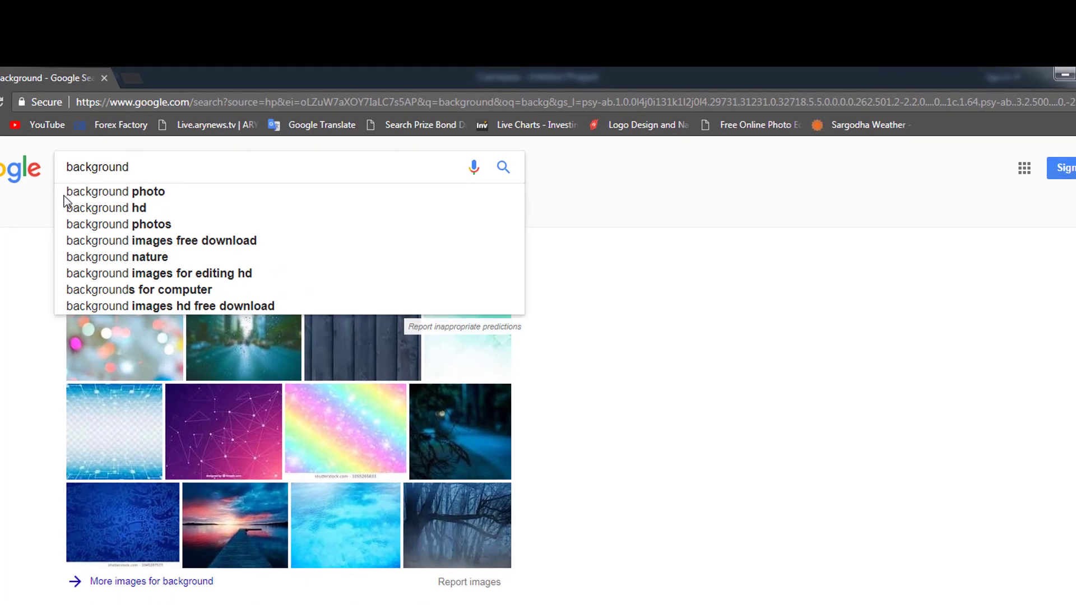
{"action": "left_click", "coordinate": [22, 195]}
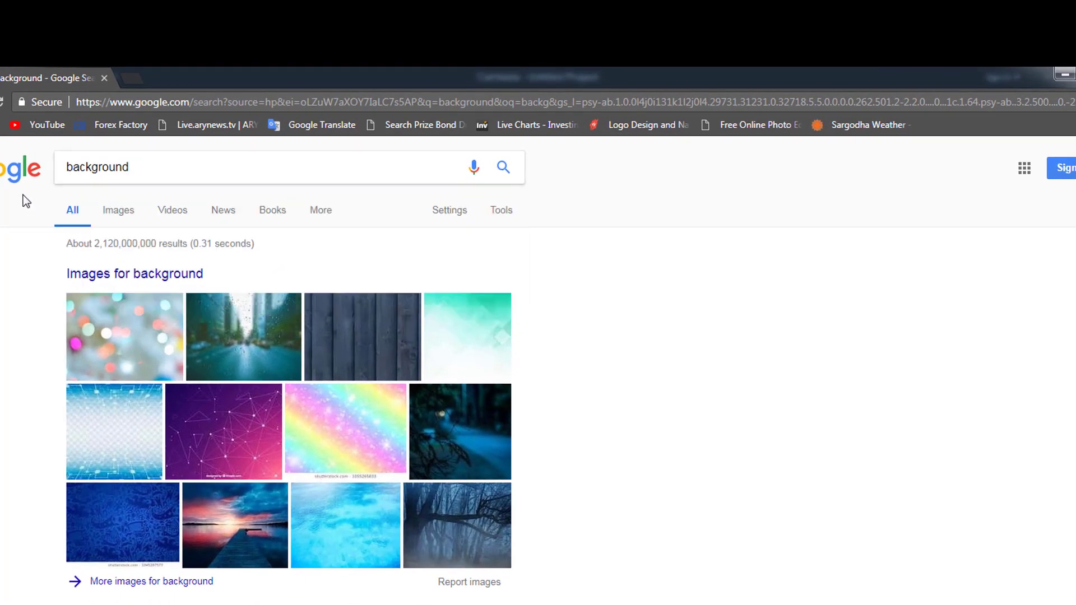
{"action": "left_click", "coordinate": [115, 212]}
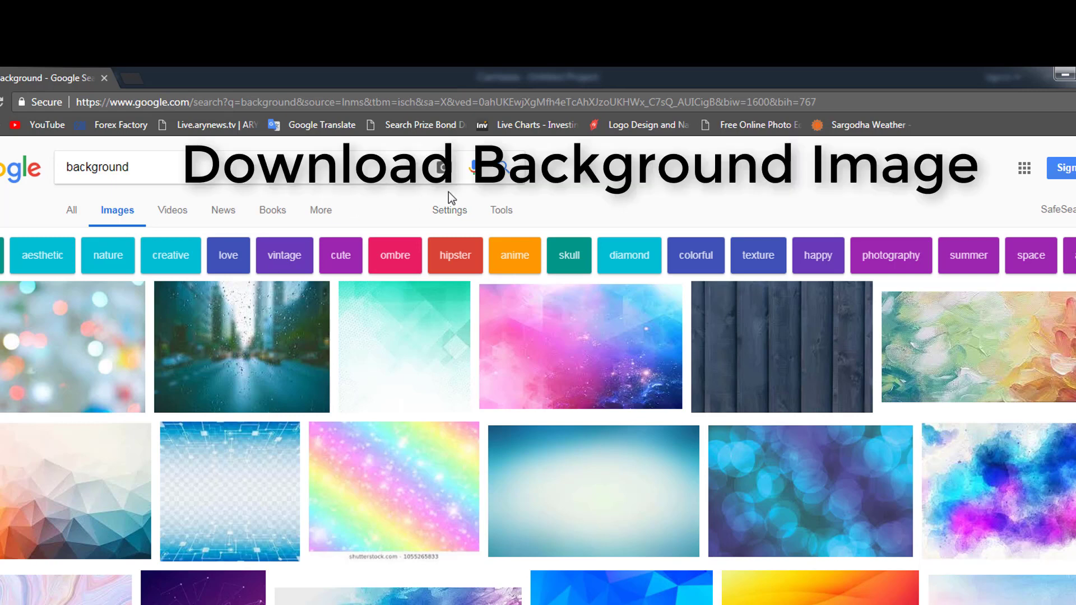
Filter the background image results by usage rights to Labeled for reuse.
{"action": "left_click", "coordinate": [502, 211]}
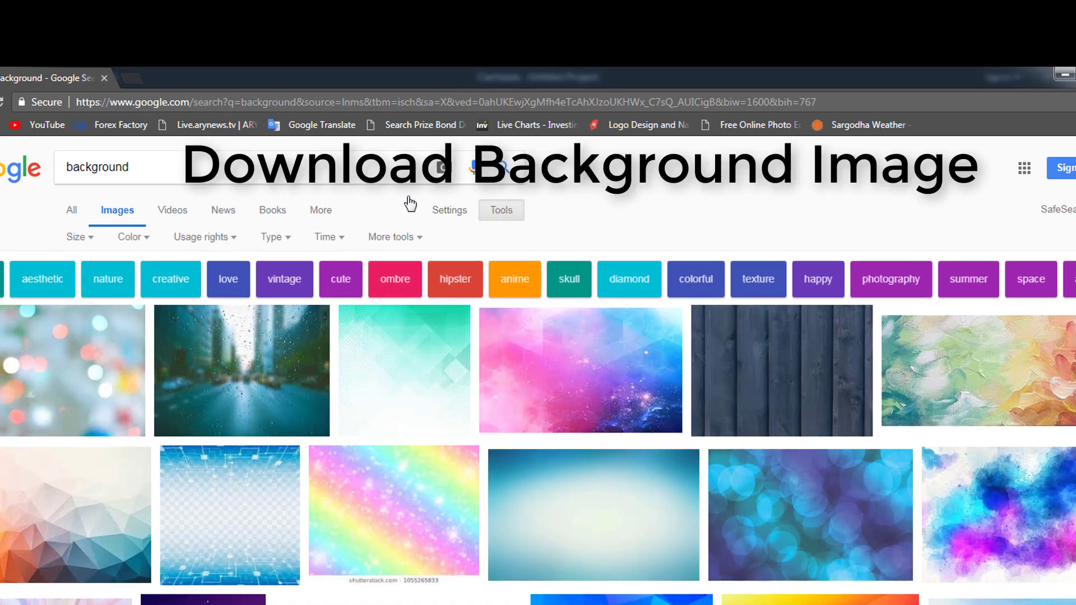
{"action": "left_click", "coordinate": [229, 240]}
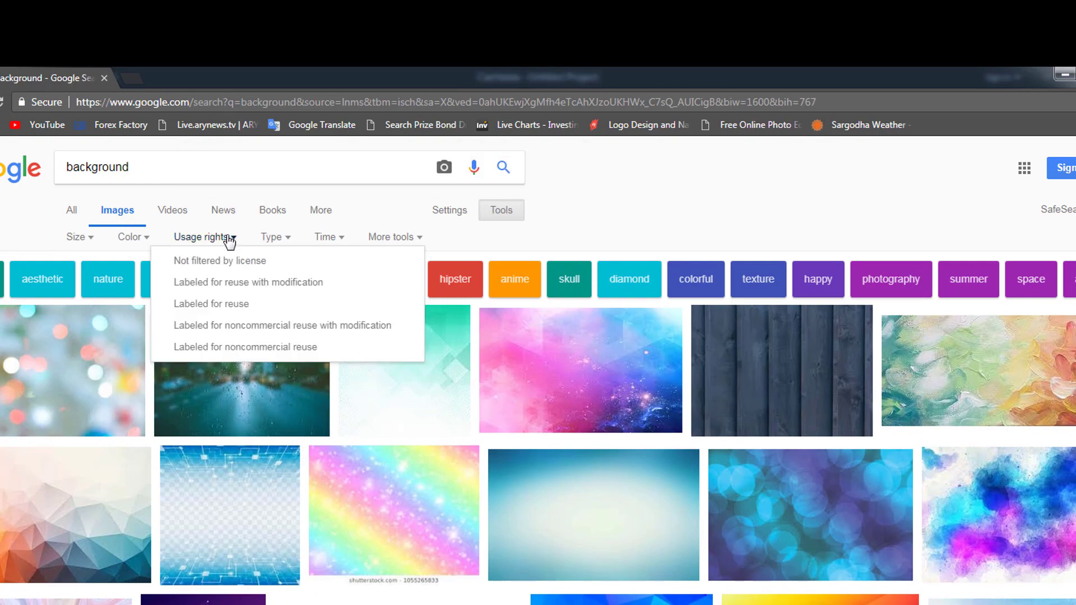
{"action": "left_click", "coordinate": [252, 306]}
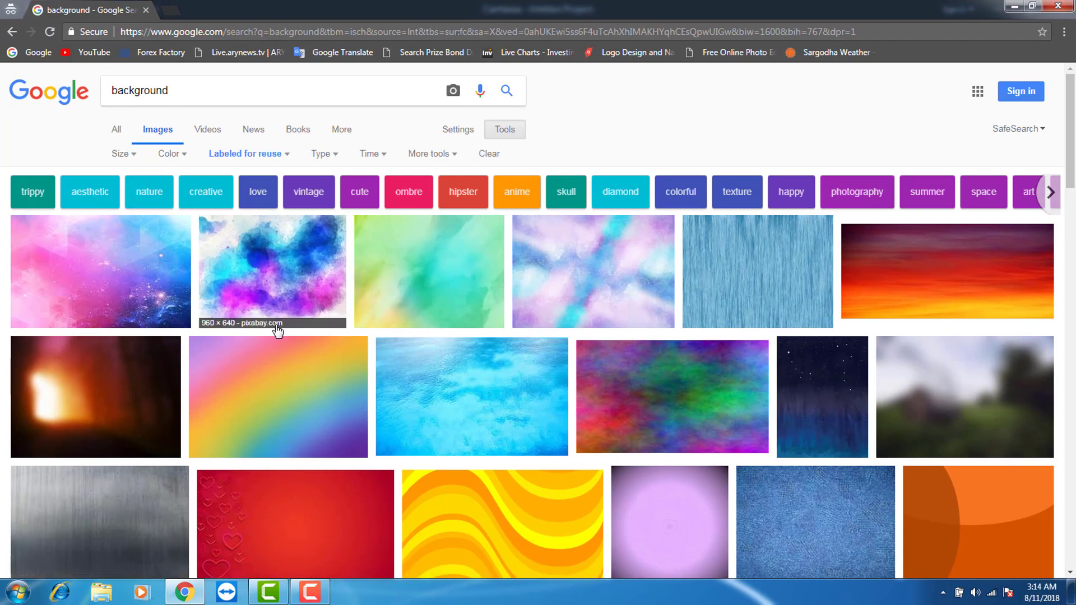
Save the Lilac Haze Background image to the Downloads folder as the JPEG lilac-haze-background.
{"action": "scroll", "coordinate": [276, 329], "scroll_direction": "down", "scroll_amount": 7}
{"action": "left_click", "coordinate": [121, 289]}
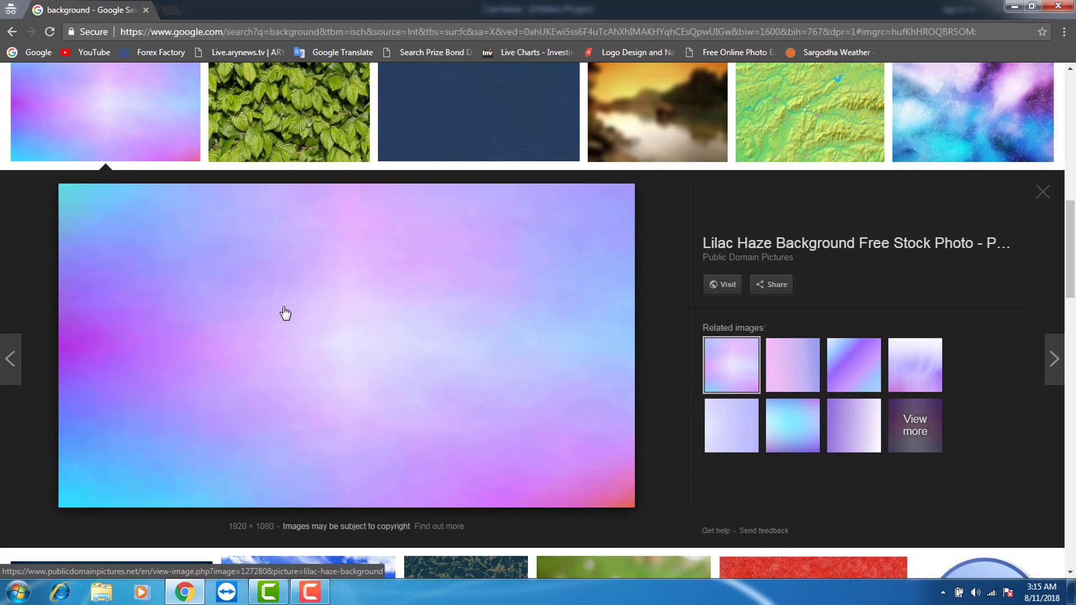
{"action": "right_click", "coordinate": [285, 314]}
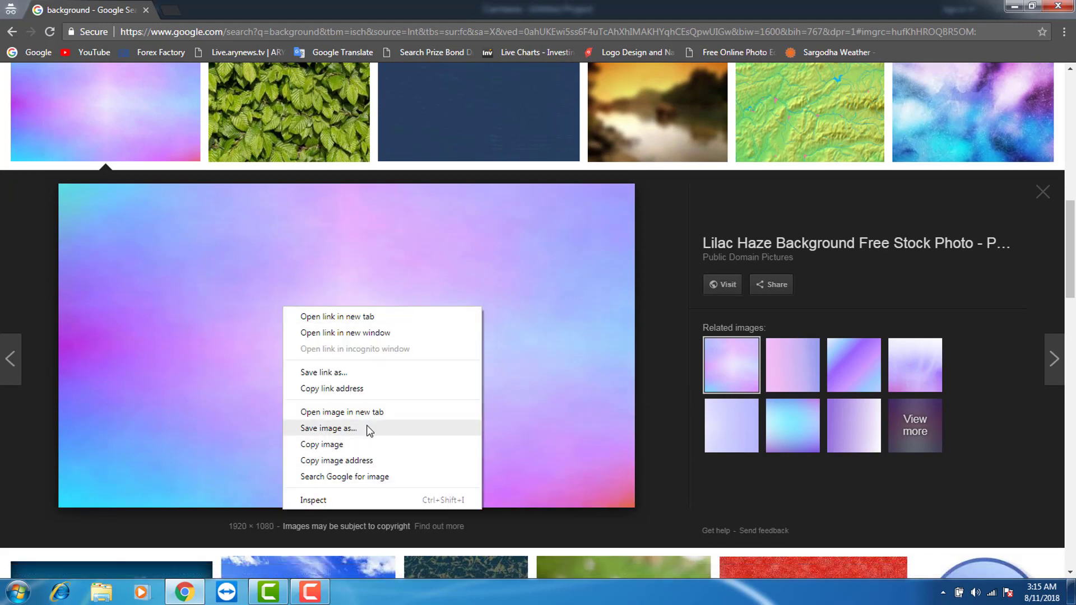
{"action": "left_click", "coordinate": [328, 428]}
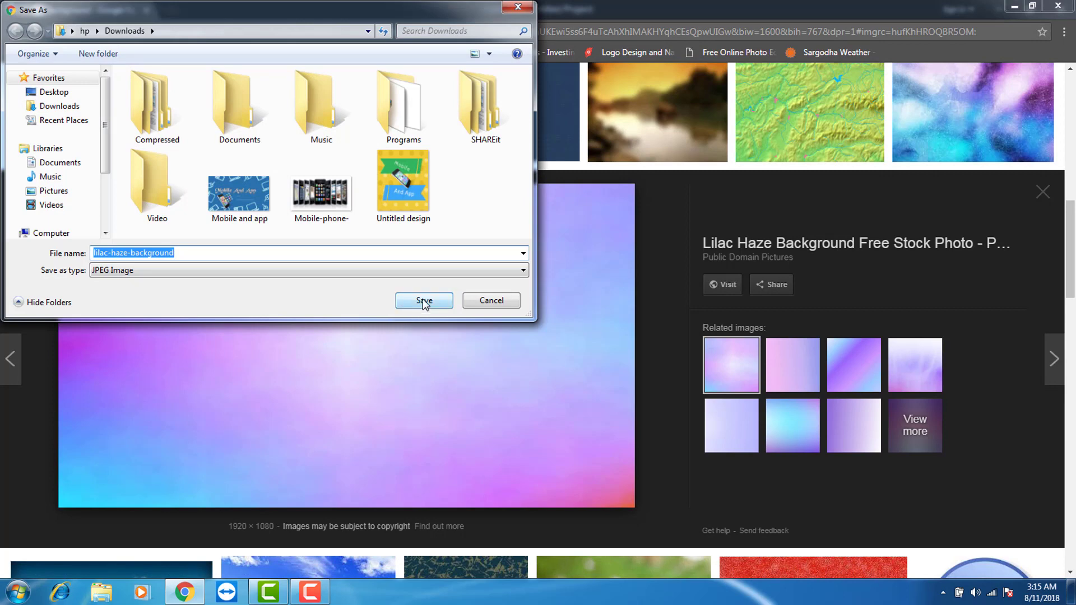
{"action": "left_click", "coordinate": [423, 301]}
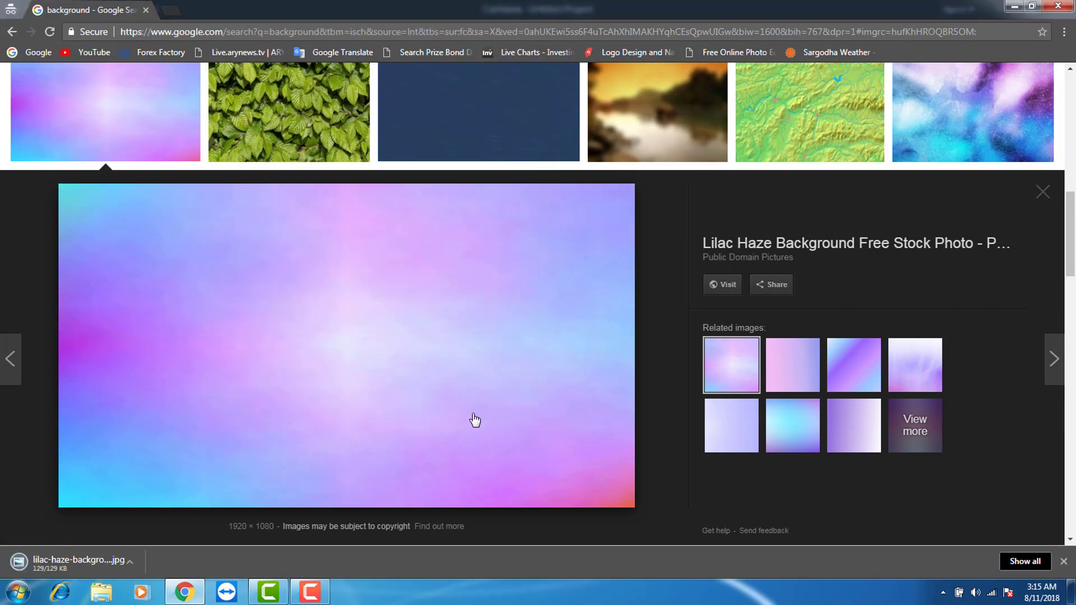
Switch to Camtasia, import lilac-haze-background from Downloads and place it at the start of Track 1.
{"action": "left_click", "coordinate": [1013, 6]}
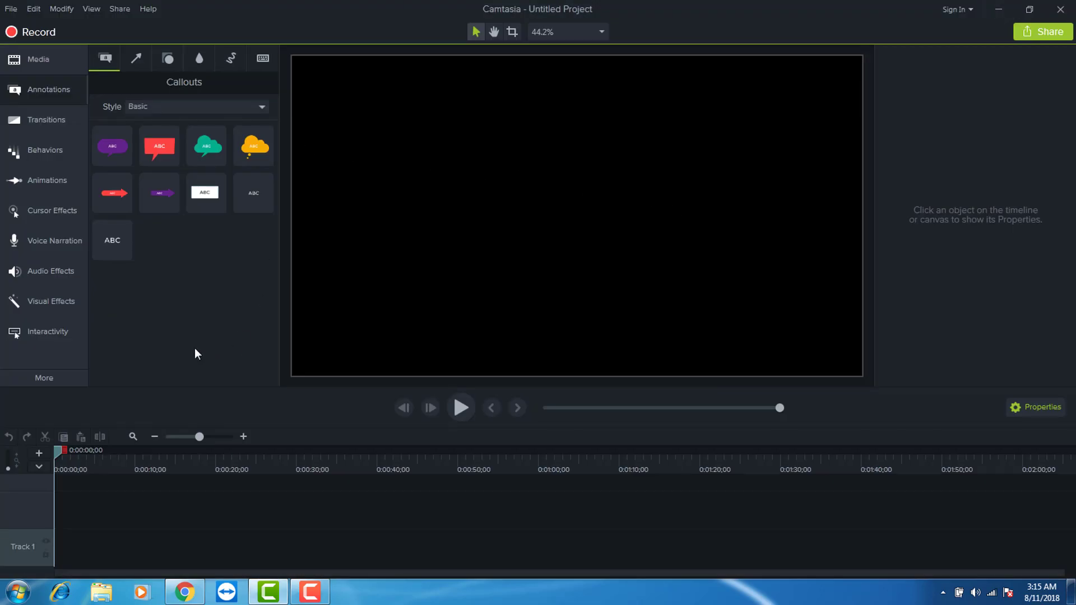
{"action": "left_click", "coordinate": [43, 58]}
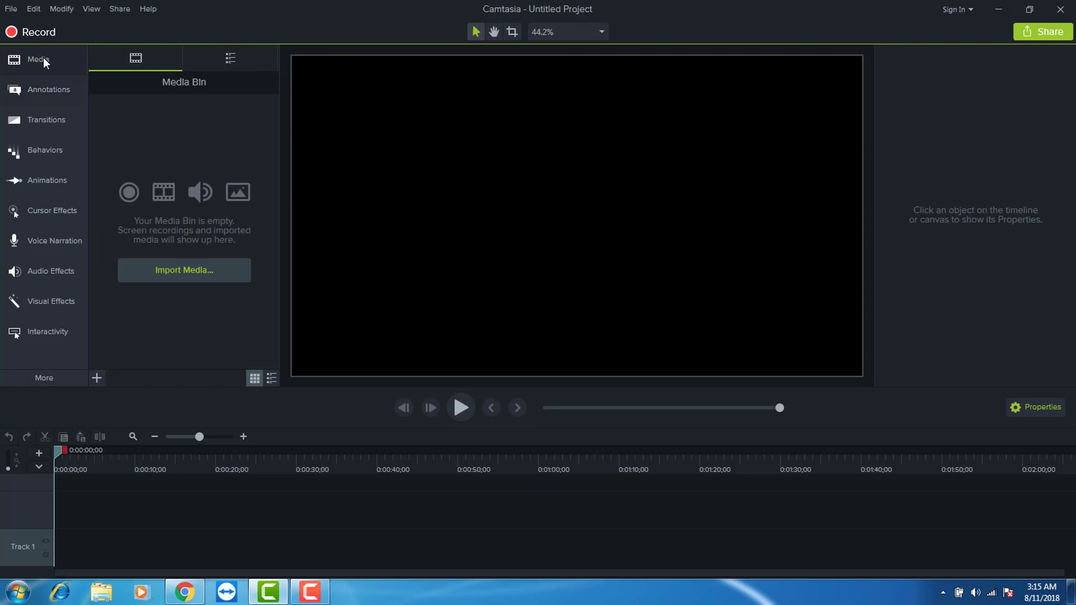
{"action": "left_click", "coordinate": [187, 271]}
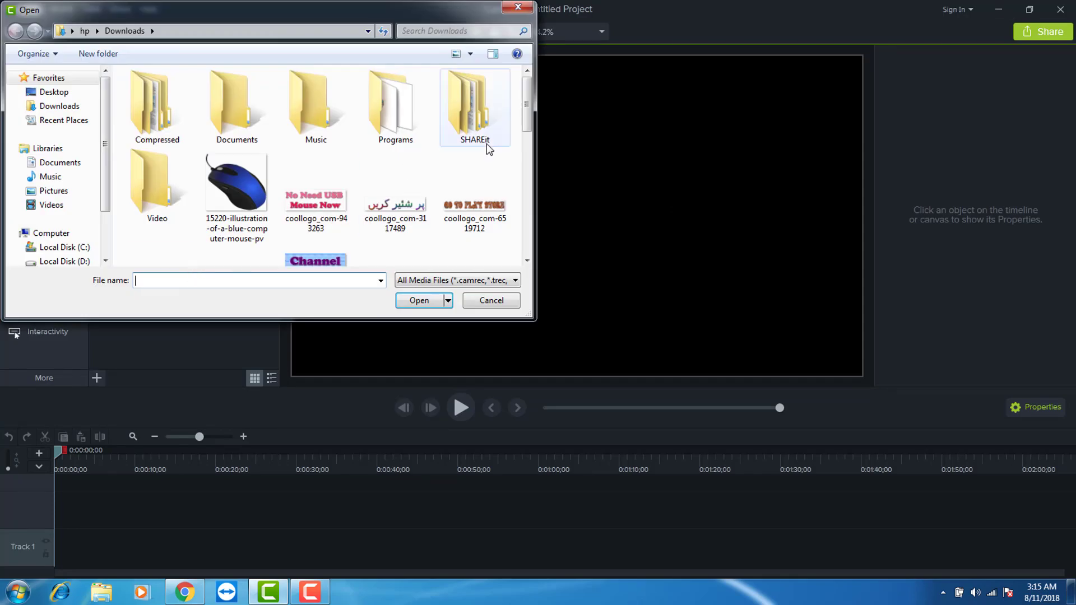
{"action": "left_click_drag", "start_coordinate": [530, 113], "coordinate": [530, 206]}
{"action": "double_click", "coordinate": [475, 154]}
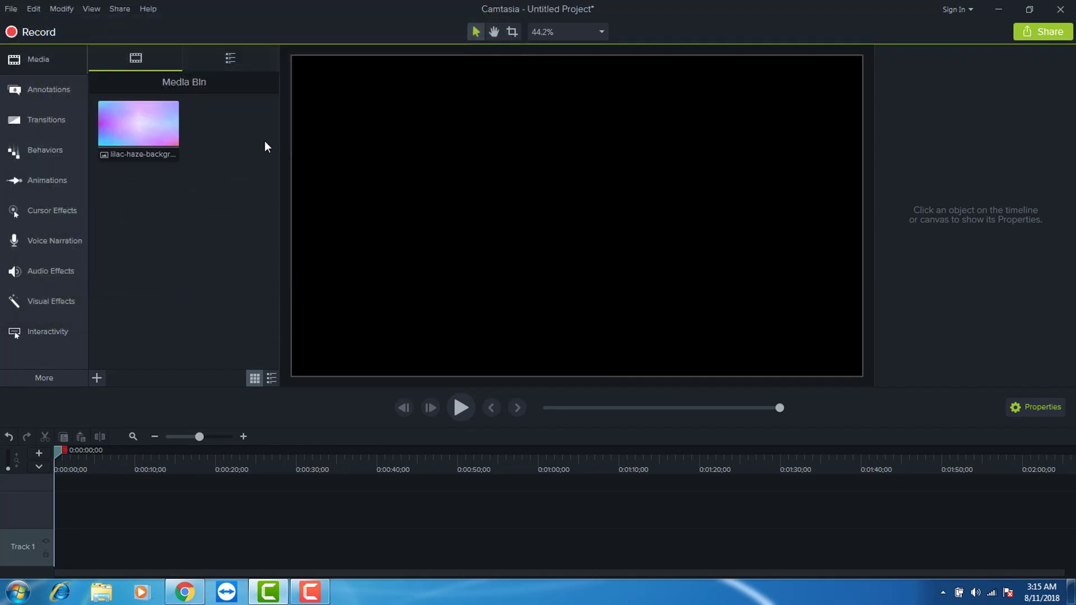
{"action": "left_click_drag", "start_coordinate": [139, 118], "coordinate": [54, 554]}
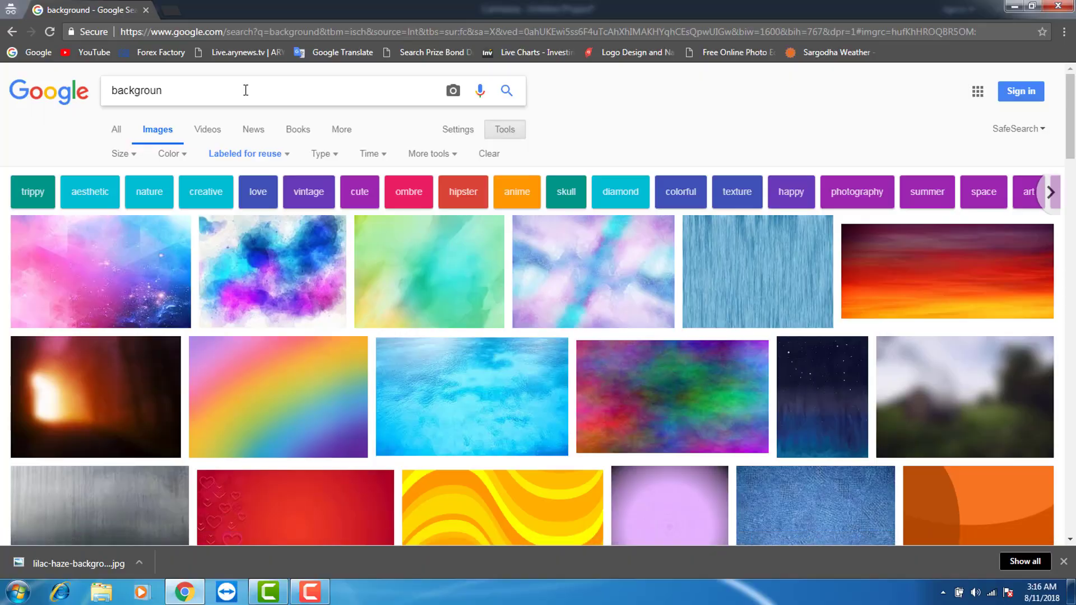
Switch to Chrome and replace the image search with "mobile png".
{"action": "key", "text": "BackSpace"}
{"action": "key", "text": "BackSpace"}
{"action": "key", "text": "BackSpace"}
{"action": "key", "text": "BackSpace"}
{"action": "key", "text": "BackSpace"}
{"action": "key", "text": "BackSpace"}
{"action": "key", "text": "BackSpace"}
{"action": "key", "text": "BackSpace"}
{"action": "key", "text": "BackSpace"}
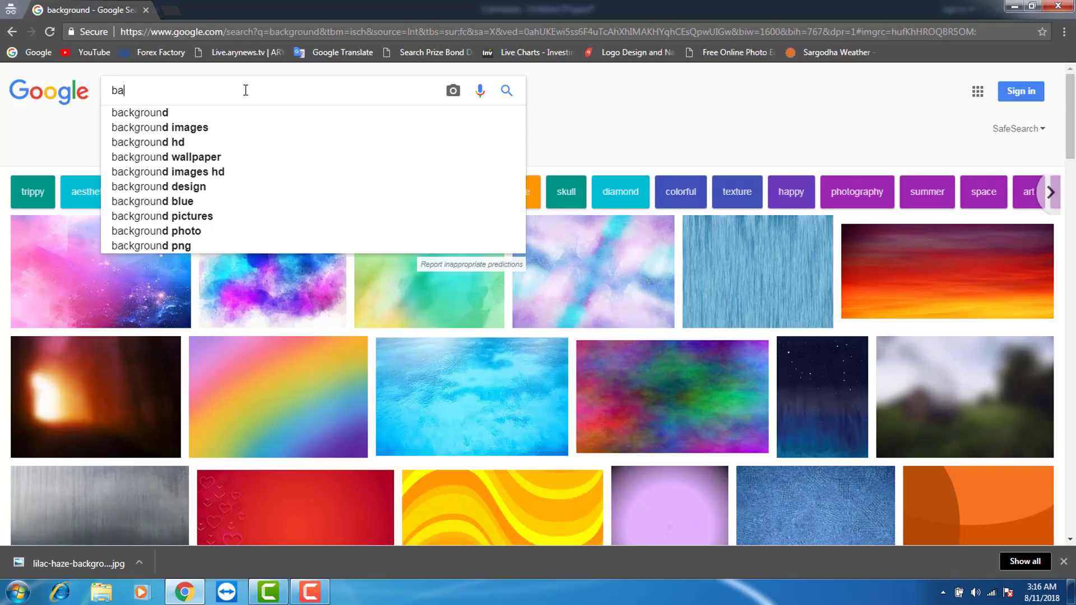
{"action": "type", "text": "mobile"}
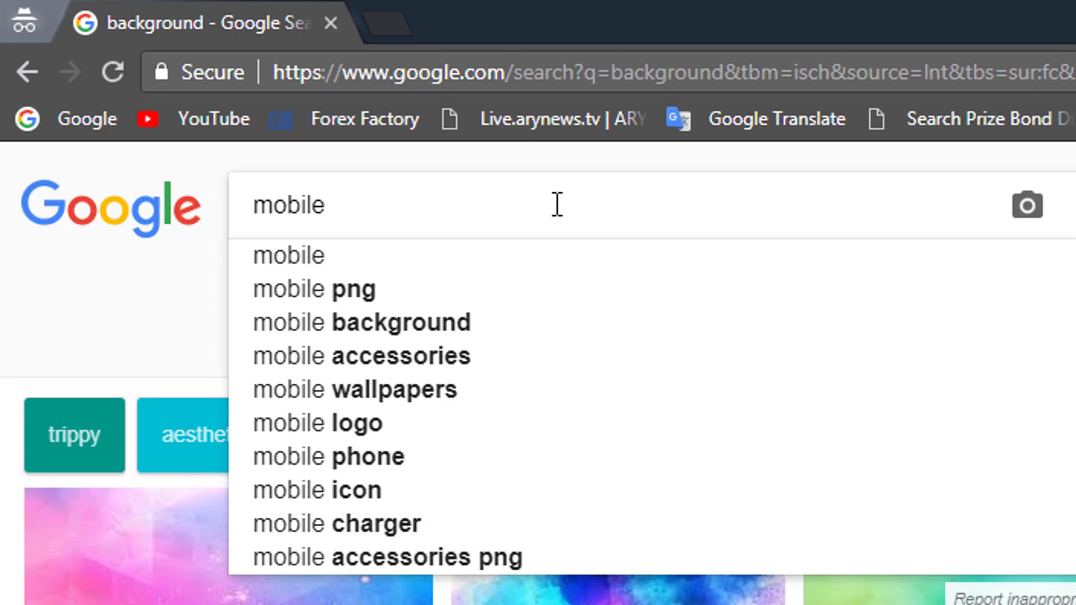
{"action": "key", "text": "Down"}
{"action": "key", "text": "Down"}
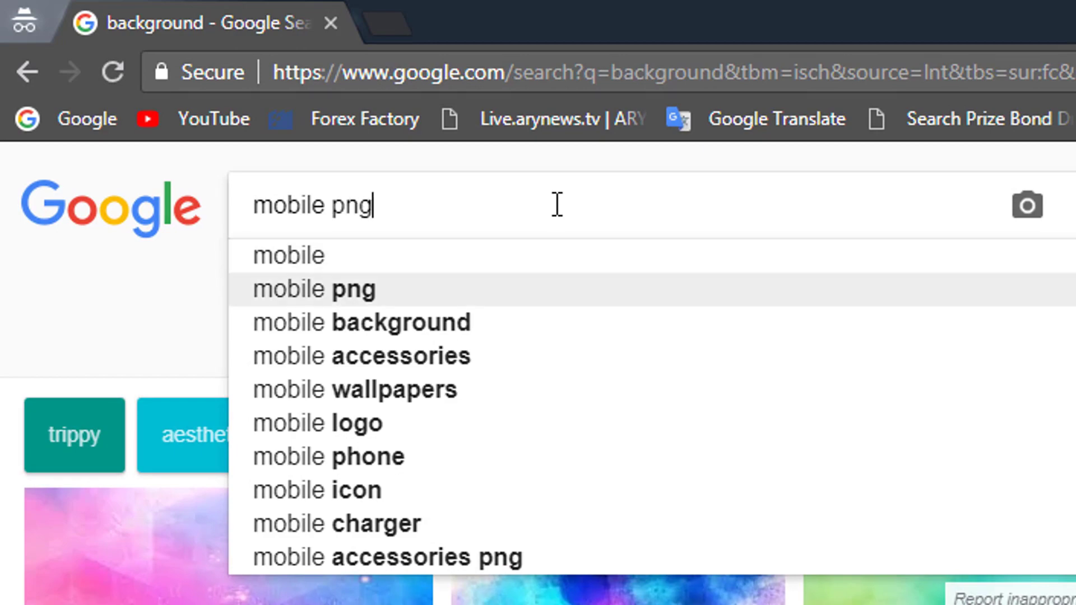
{"action": "key", "text": "Return"}
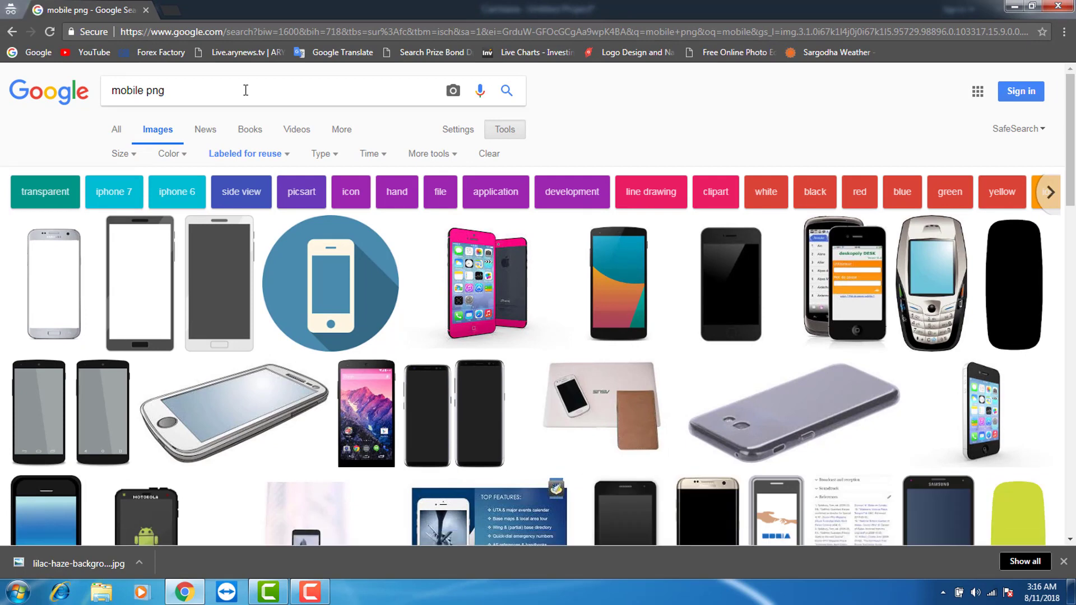
Save the pink iPhone Smartphone 3D image from Pixabay to Downloads as the PNG iphone-2470380_960_720.
{"action": "left_click", "coordinate": [487, 283]}
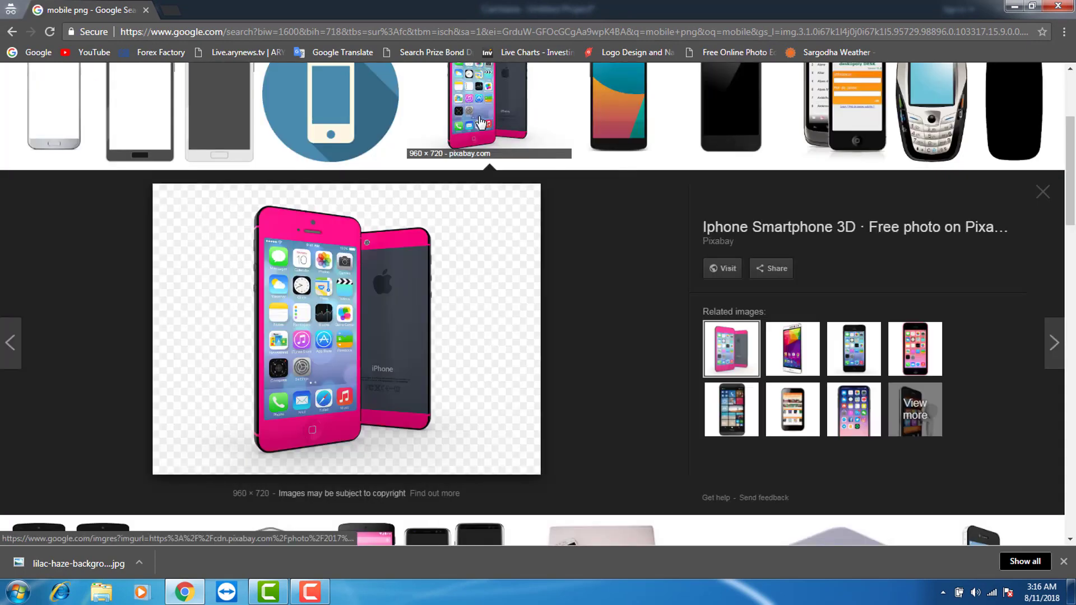
{"action": "right_click", "coordinate": [361, 344]}
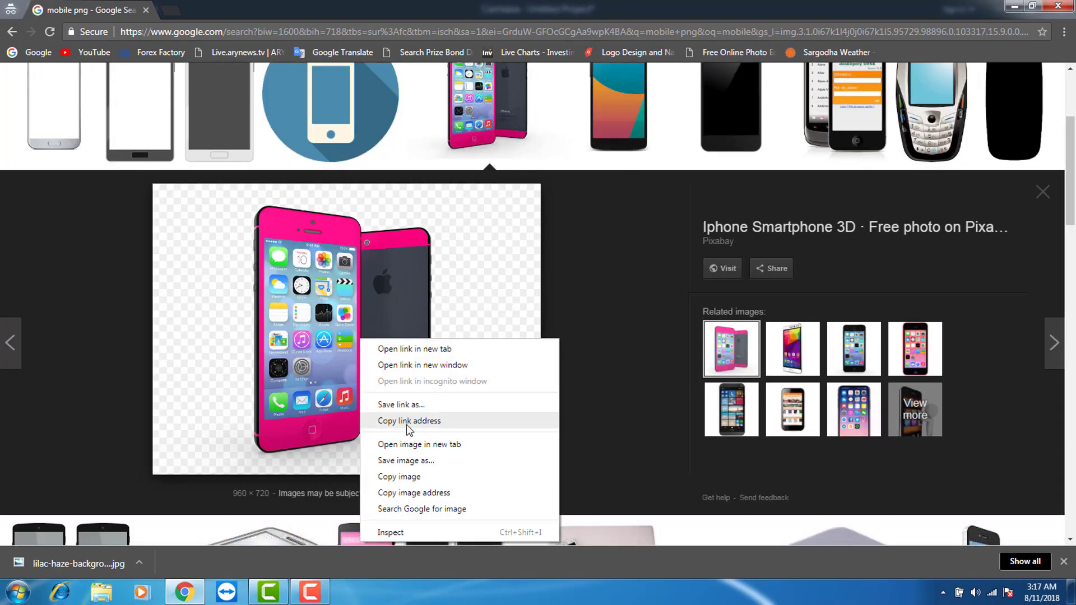
{"action": "left_click", "coordinate": [428, 465]}
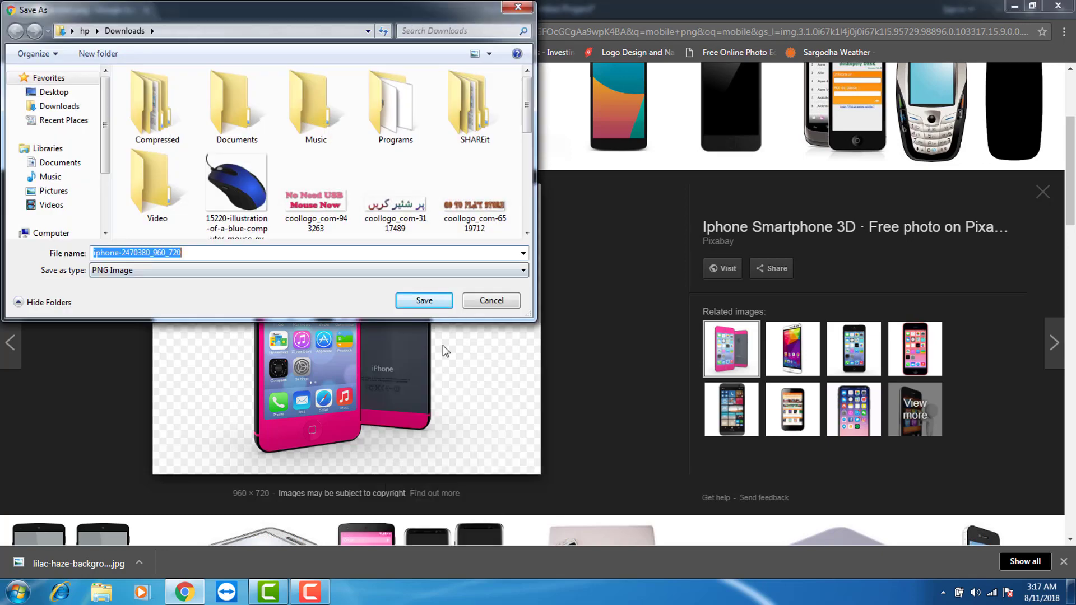
{"action": "left_click", "coordinate": [434, 302]}
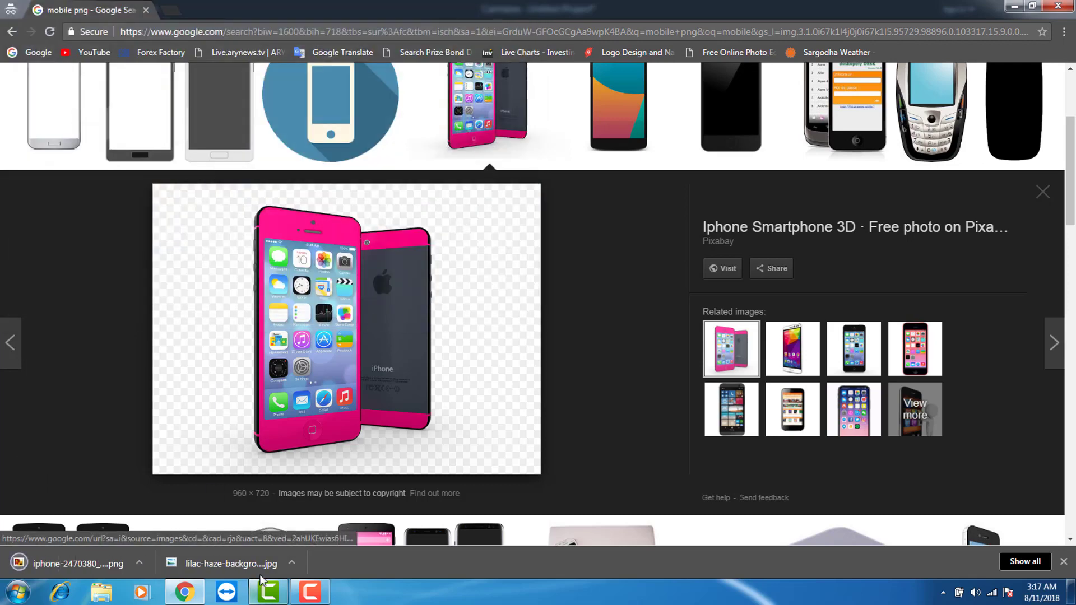
Switch to Camtasia and import the pink iPhone PNG from Downloads into the Media Bin.
{"action": "left_click", "coordinate": [293, 595]}
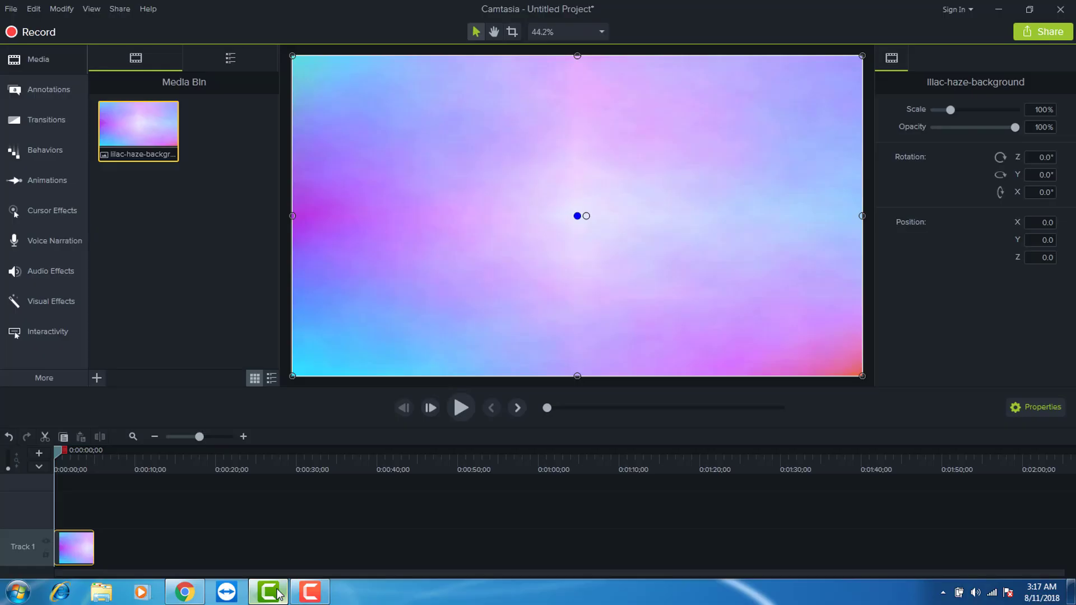
{"action": "left_click", "coordinate": [95, 377]}
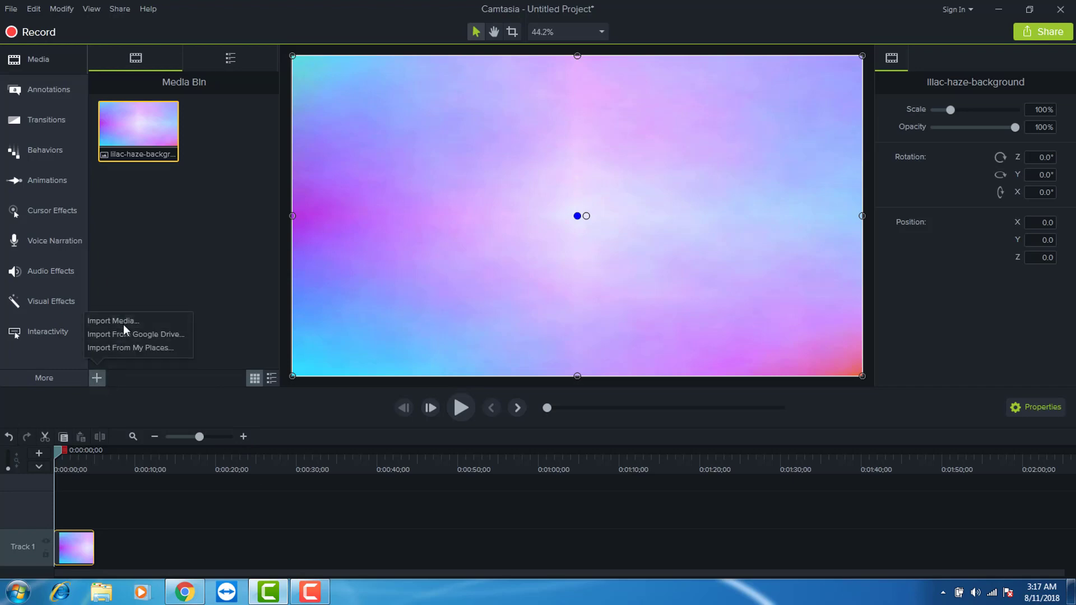
{"action": "left_click", "coordinate": [123, 321]}
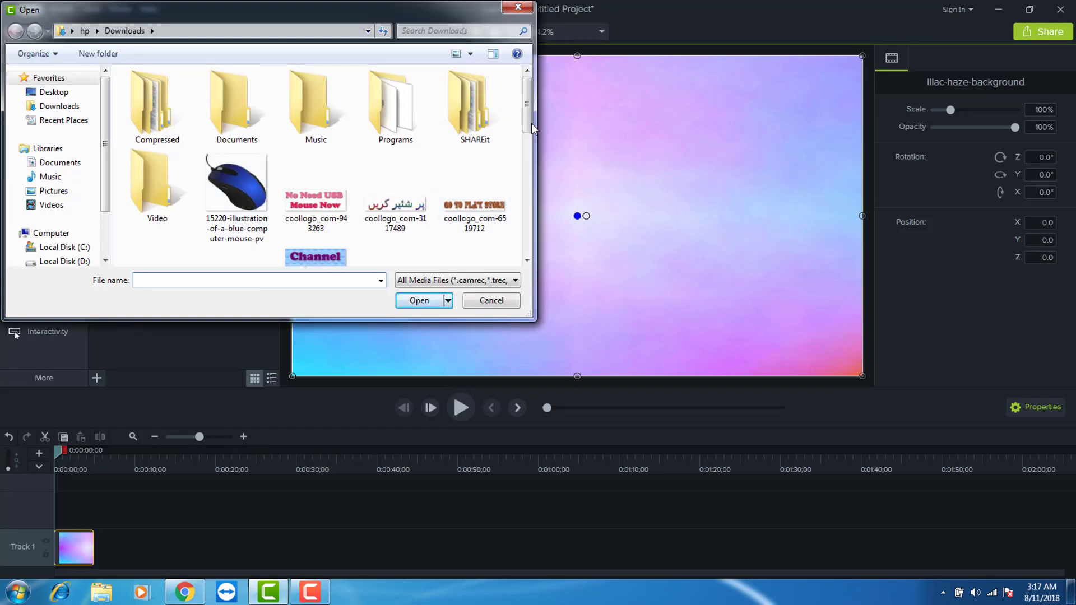
{"action": "left_click_drag", "start_coordinate": [527, 124], "coordinate": [537, 214]}
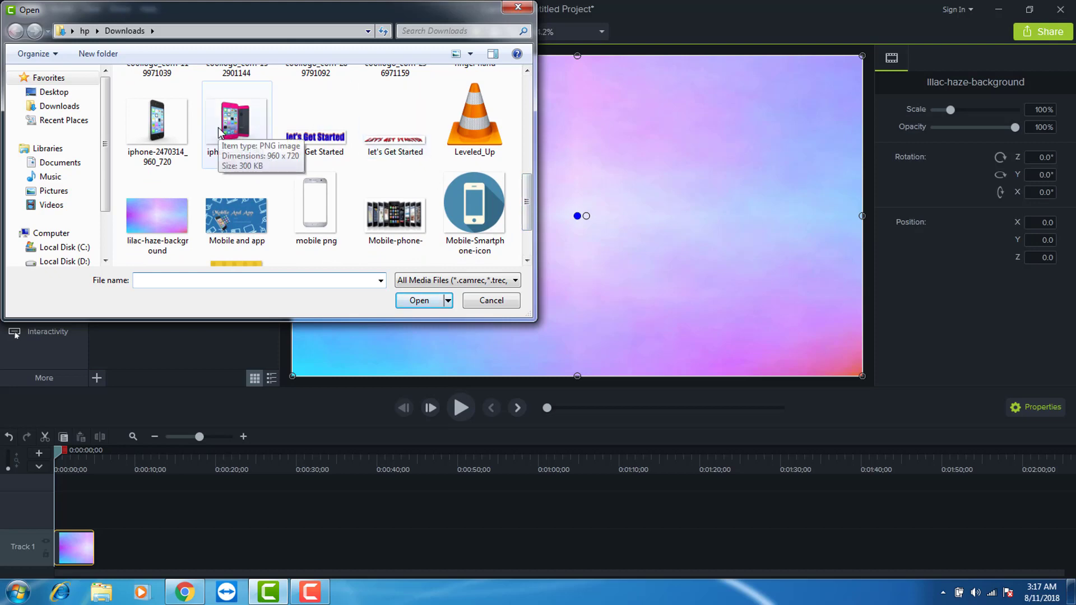
{"action": "double_click", "coordinate": [239, 135]}
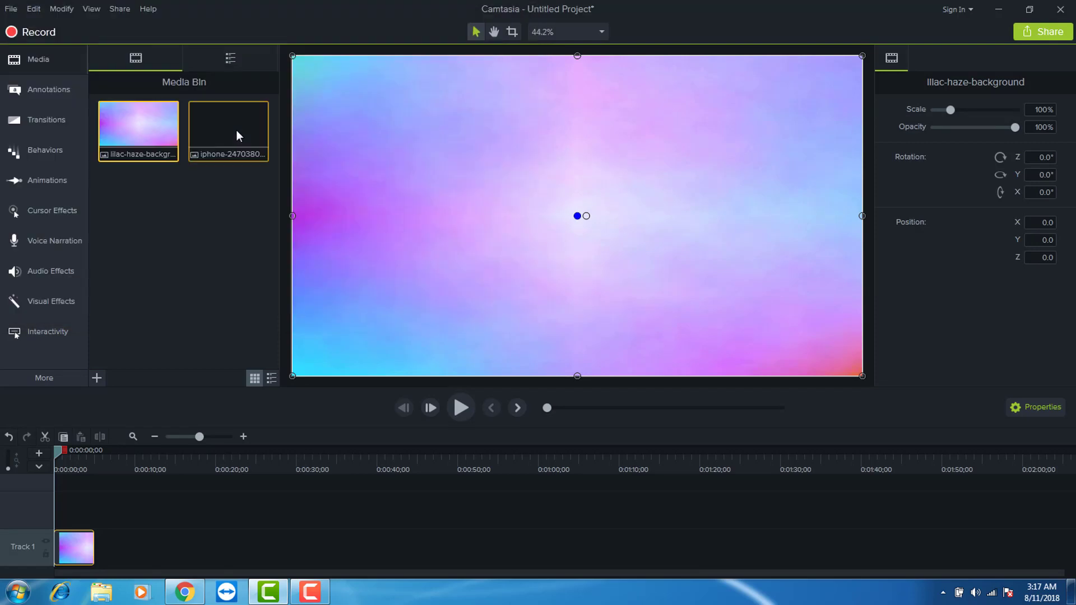
Place the iPhone image at the start of Track 2, scale it to about 91.8% and move it to the right side of the canvas.
{"action": "left_click_drag", "start_coordinate": [238, 135], "coordinate": [144, 507]}
{"action": "left_click_drag", "start_coordinate": [588, 218], "coordinate": [684, 215]}
{"action": "left_click_drag", "start_coordinate": [535, 316], "coordinate": [557, 299]}
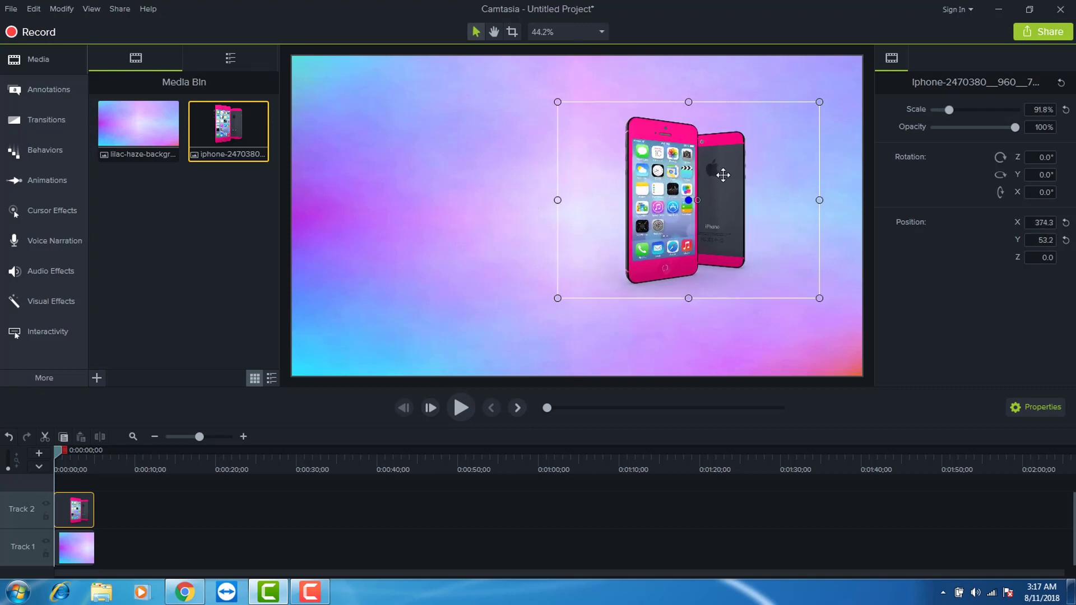
{"action": "left_click_drag", "start_coordinate": [723, 174], "coordinate": [803, 170]}
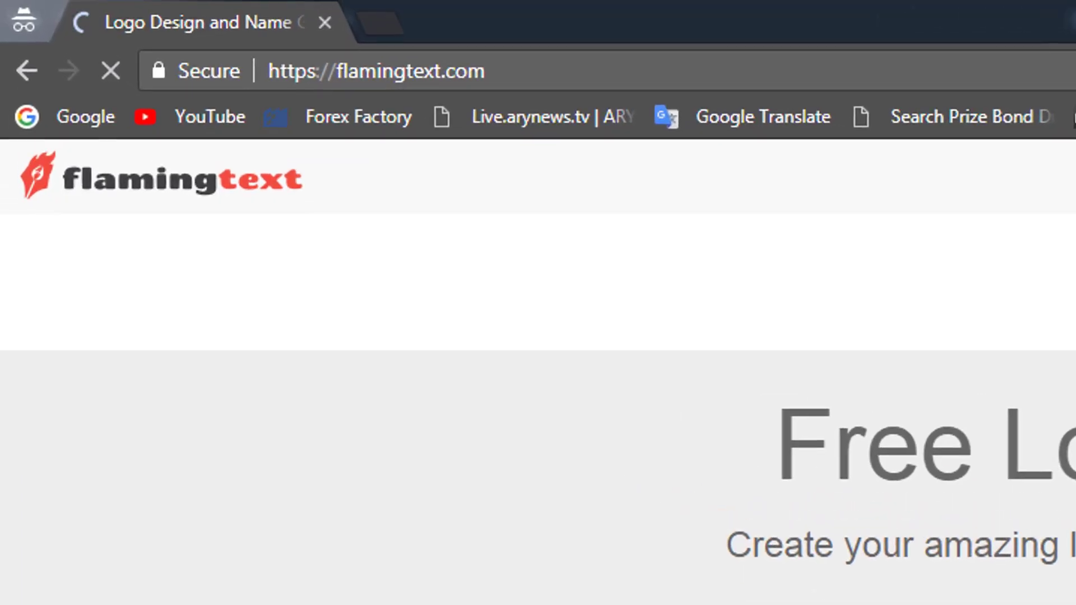
On flamingtext.com in Chrome, open the Smurfs logo design and bring up its logo variations.
{"action": "left_click_drag", "start_coordinate": [1071, 140], "coordinate": [1075, 212]}
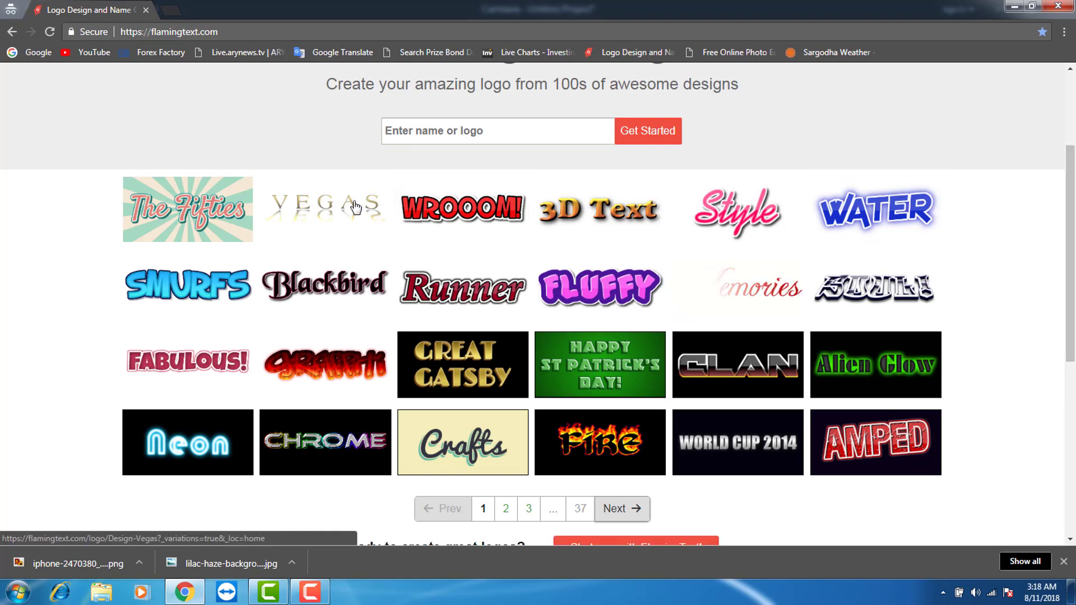
{"action": "left_click", "coordinate": [212, 284]}
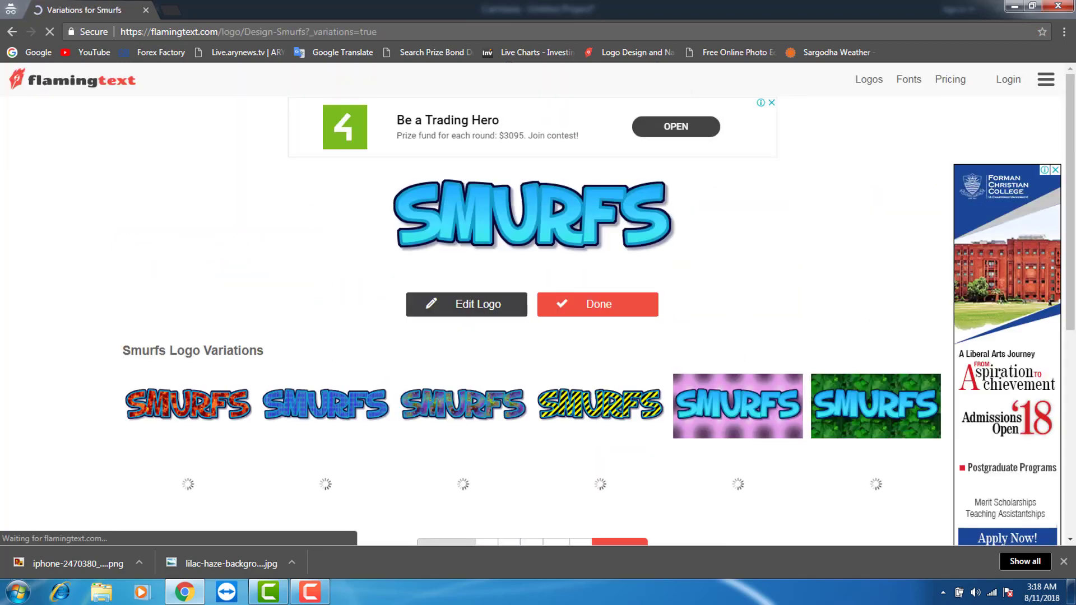
{"action": "scroll", "coordinate": [1071, 112], "scroll_direction": "down", "scroll_amount": 1}
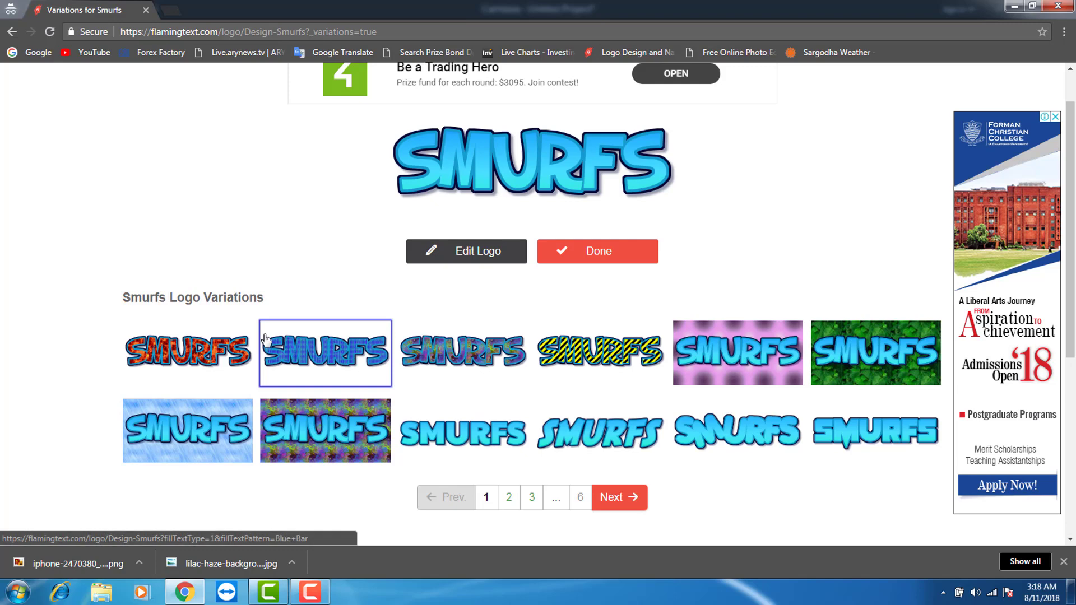
Make the orange lava-patterned Smurfs logo variation read "Top 5 Best Apps" at font size 187 and download it as a PNG.
{"action": "left_click", "coordinate": [203, 360]}
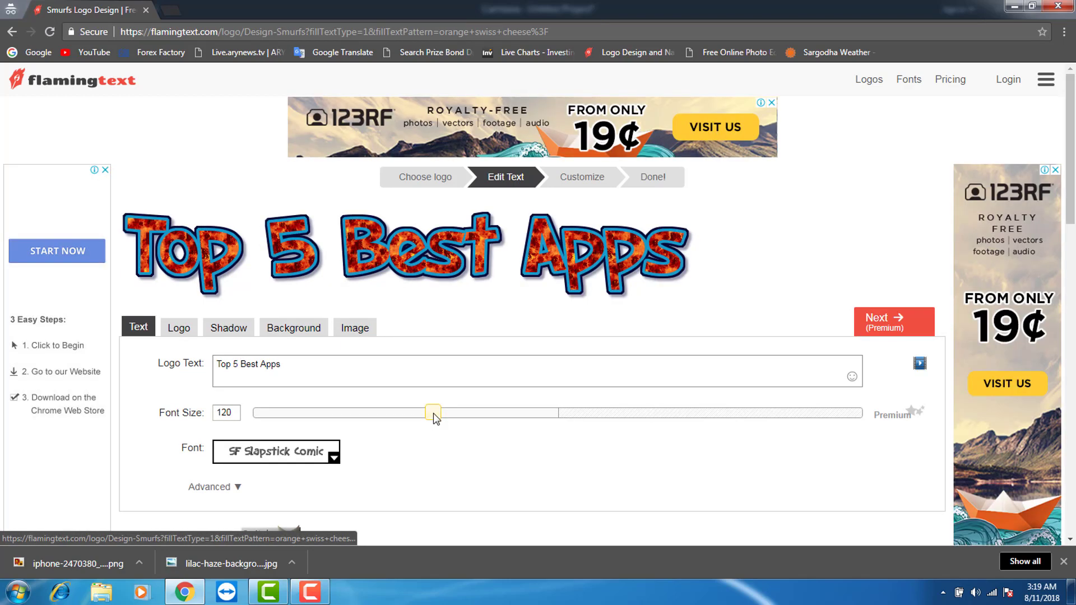
{"action": "left_click_drag", "start_coordinate": [433, 414], "coordinate": [535, 423]}
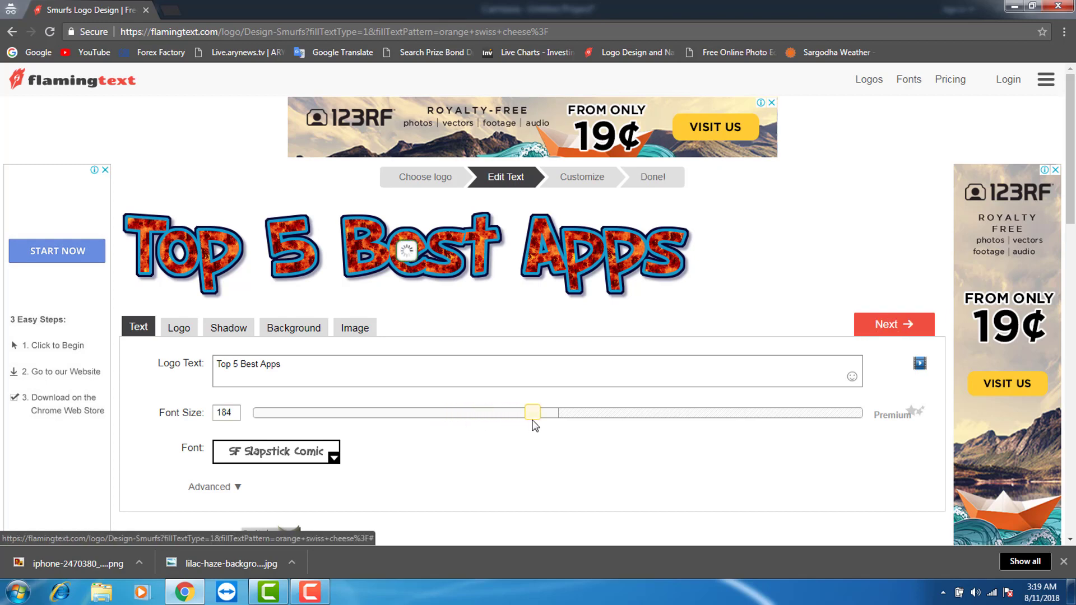
{"action": "left_click", "coordinate": [892, 379]}
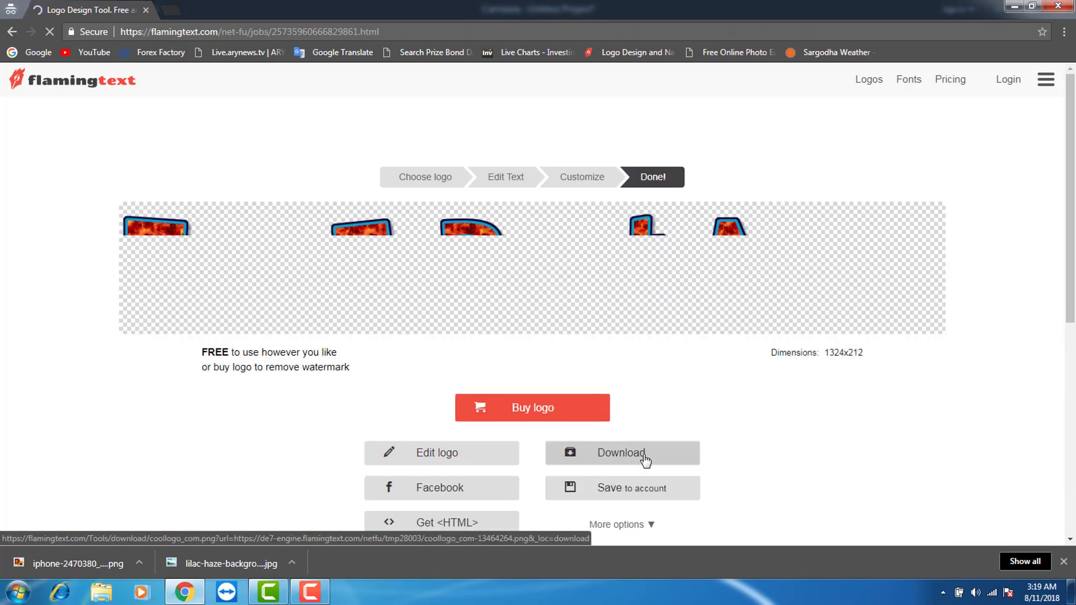
{"action": "left_click", "coordinate": [646, 459]}
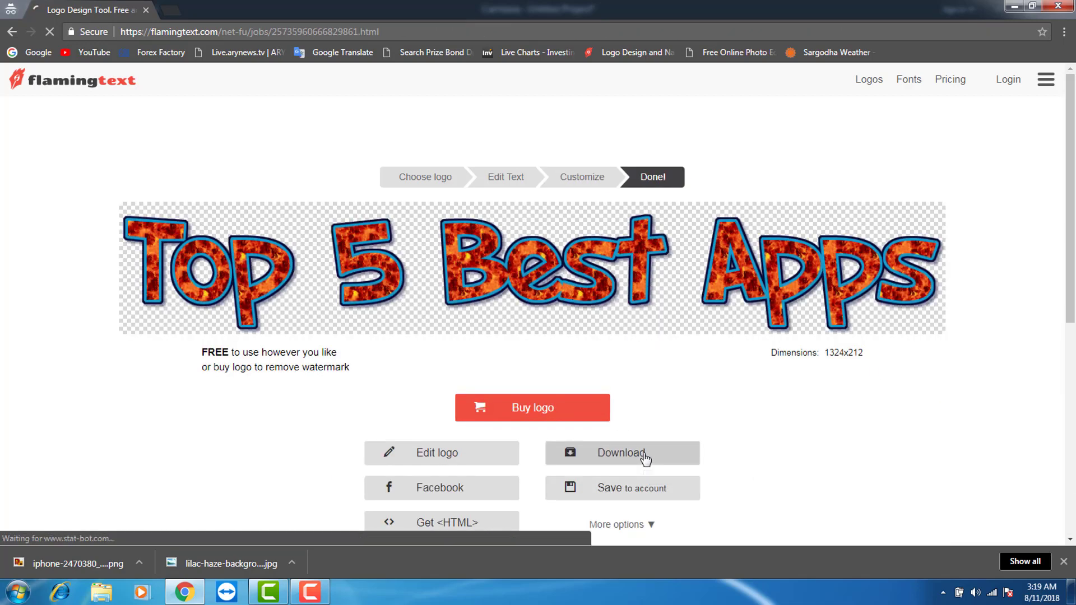
Switch to Camtasia and import the "Top 5 Best Apps" logo coollogo_com-13464264 from Downloads into the Media Bin.
{"action": "left_click", "coordinate": [269, 592]}
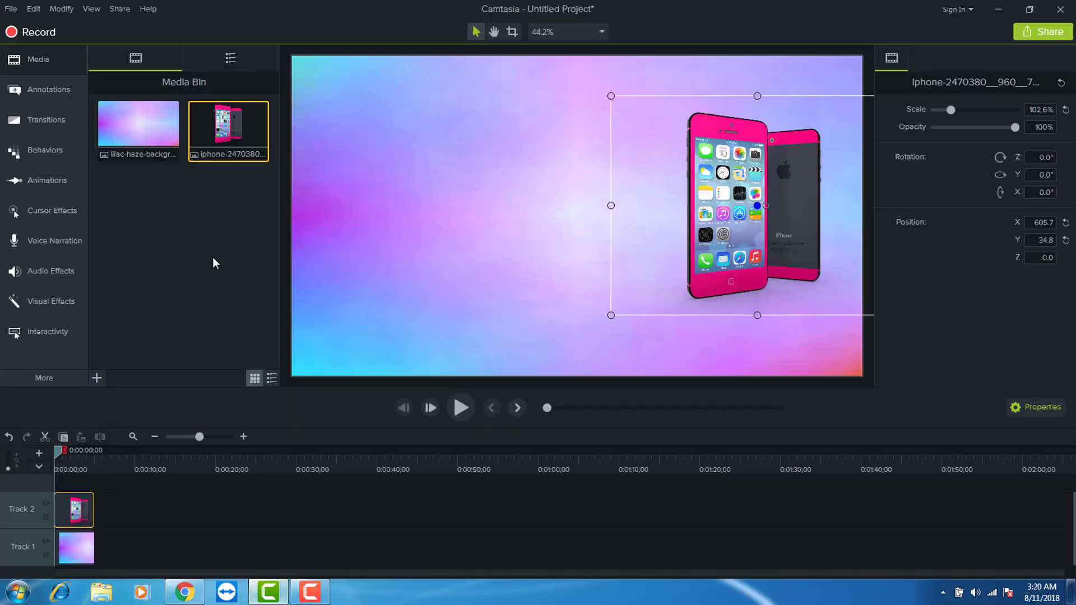
{"action": "left_click", "coordinate": [96, 379]}
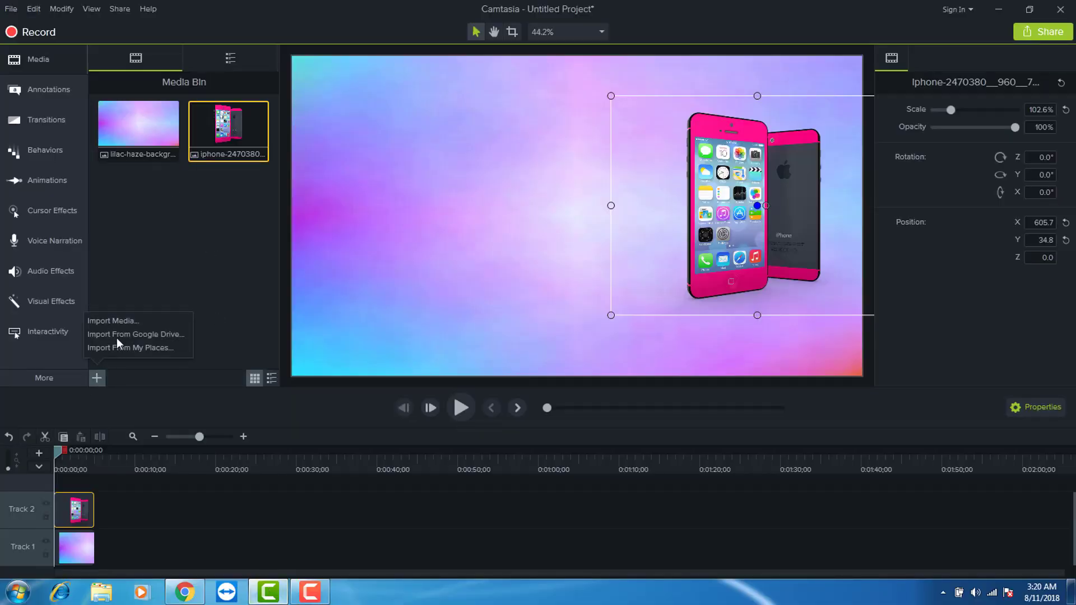
{"action": "left_click", "coordinate": [127, 321]}
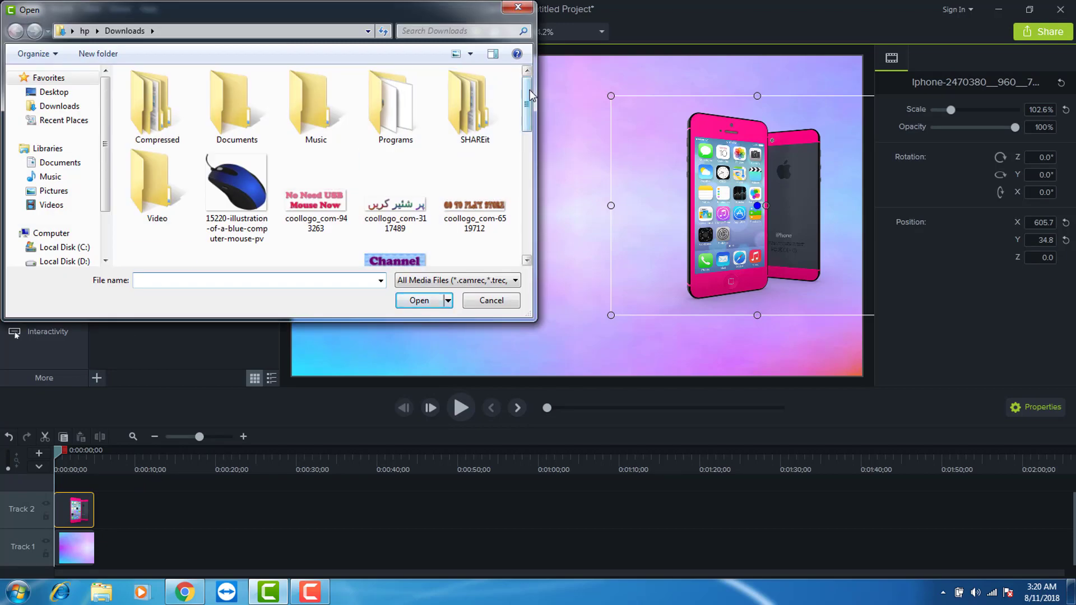
{"action": "scroll", "coordinate": [187, 118], "scroll_direction": "down", "scroll_amount": 5}
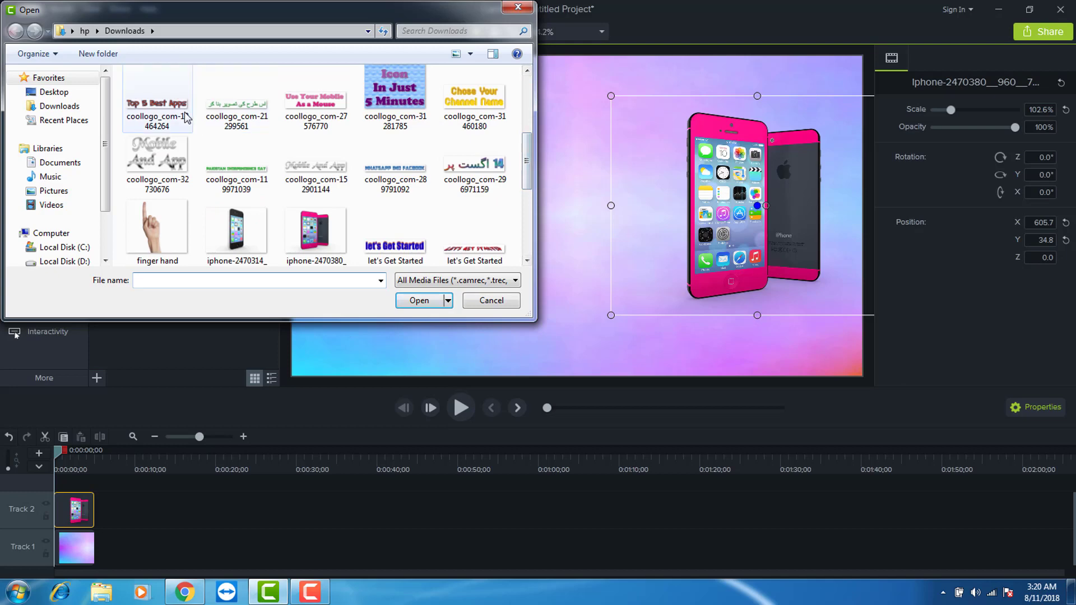
{"action": "double_click", "coordinate": [172, 115]}
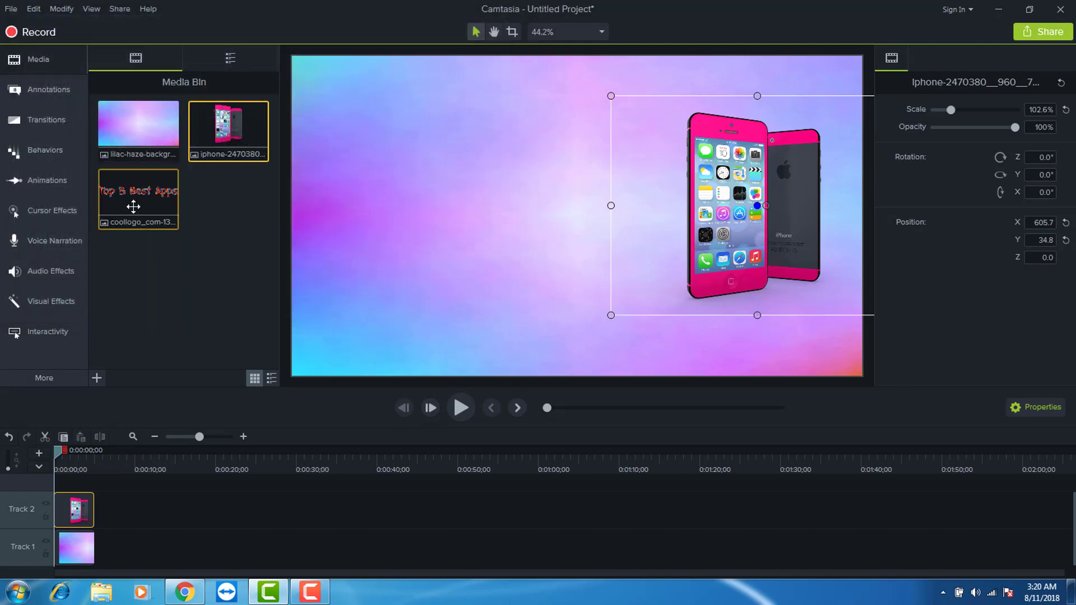
Place the "Top 5 Best Apps" logo at about X -268.6, Y 140.8 on the canvas and shift the iPhone right to about X 639.6.
{"action": "left_click_drag", "start_coordinate": [134, 208], "coordinate": [488, 178]}
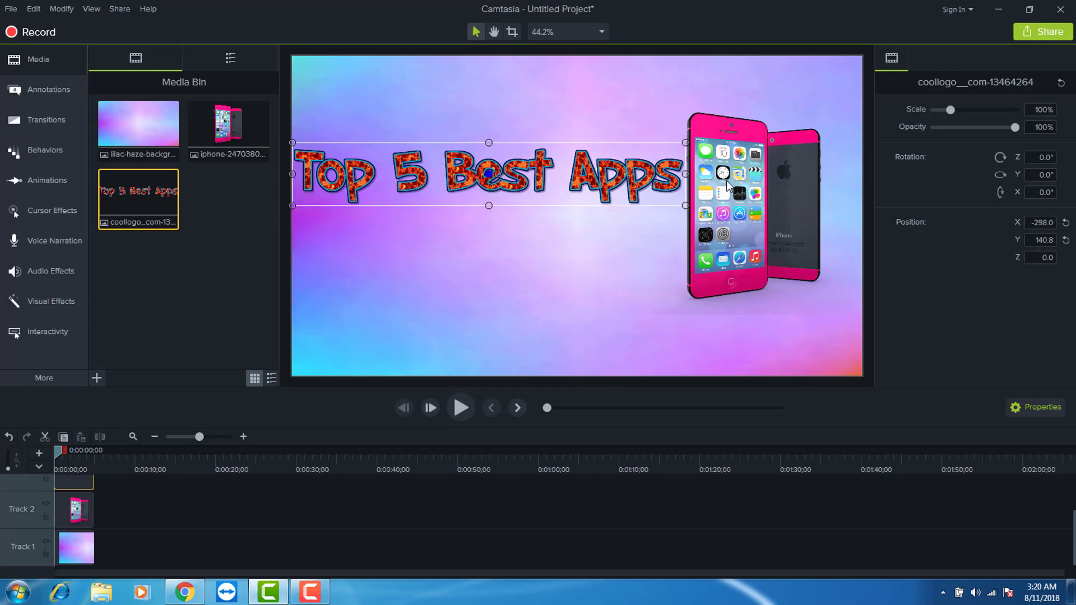
{"action": "left_click_drag", "start_coordinate": [726, 181], "coordinate": [737, 181]}
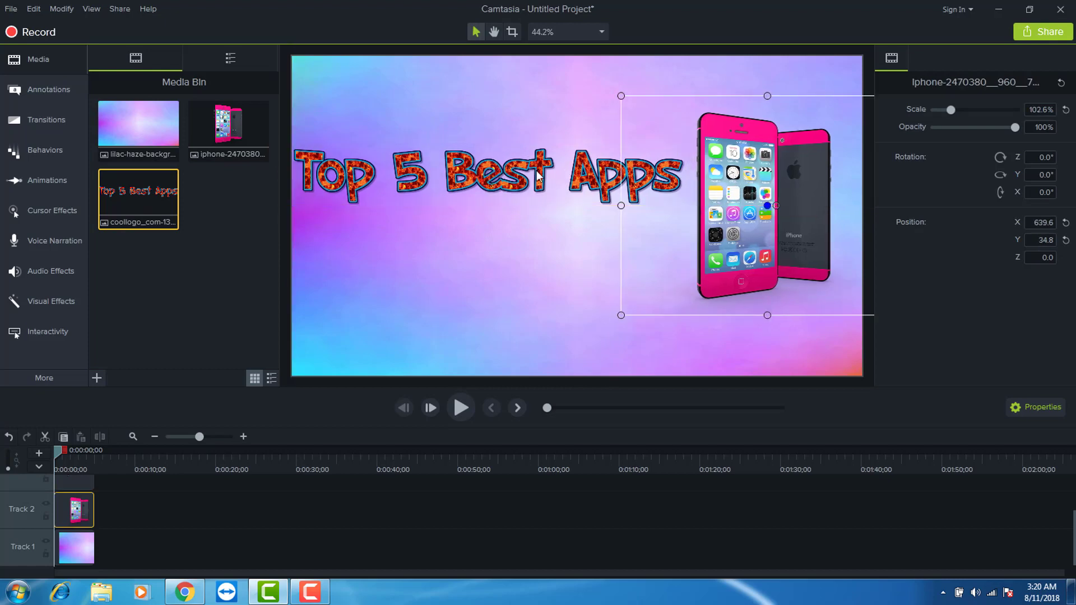
{"action": "left_click_drag", "start_coordinate": [525, 177], "coordinate": [533, 165]}
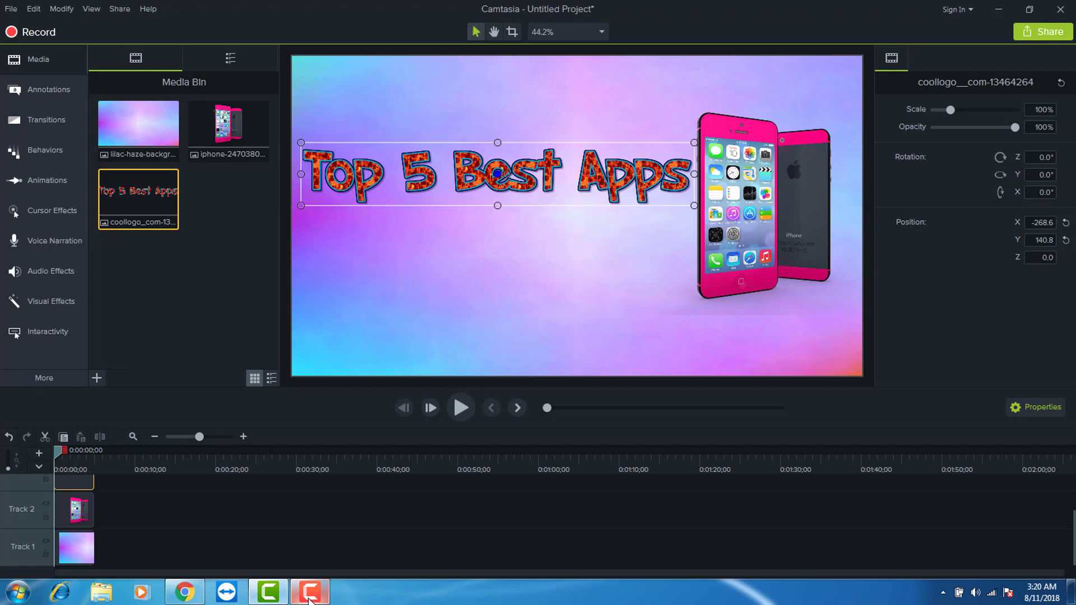
Back on flamingtext.com in Chrome, change the logo text to "For Android" and download the finished logo.
{"action": "left_click", "coordinate": [182, 592]}
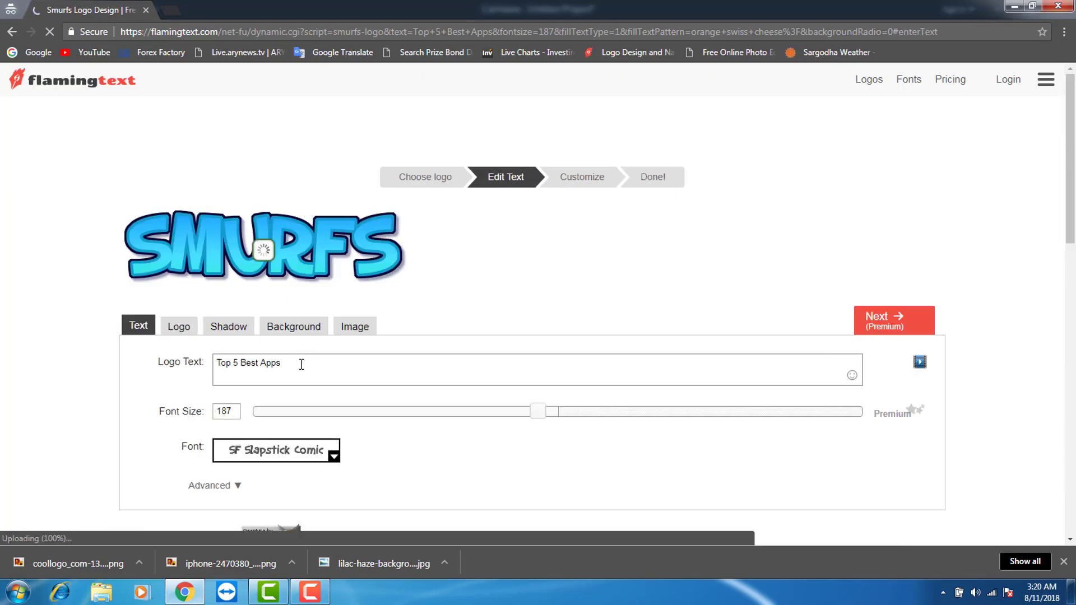
{"action": "key", "text": "ctrl+a"}
{"action": "type", "text": "For Android"}
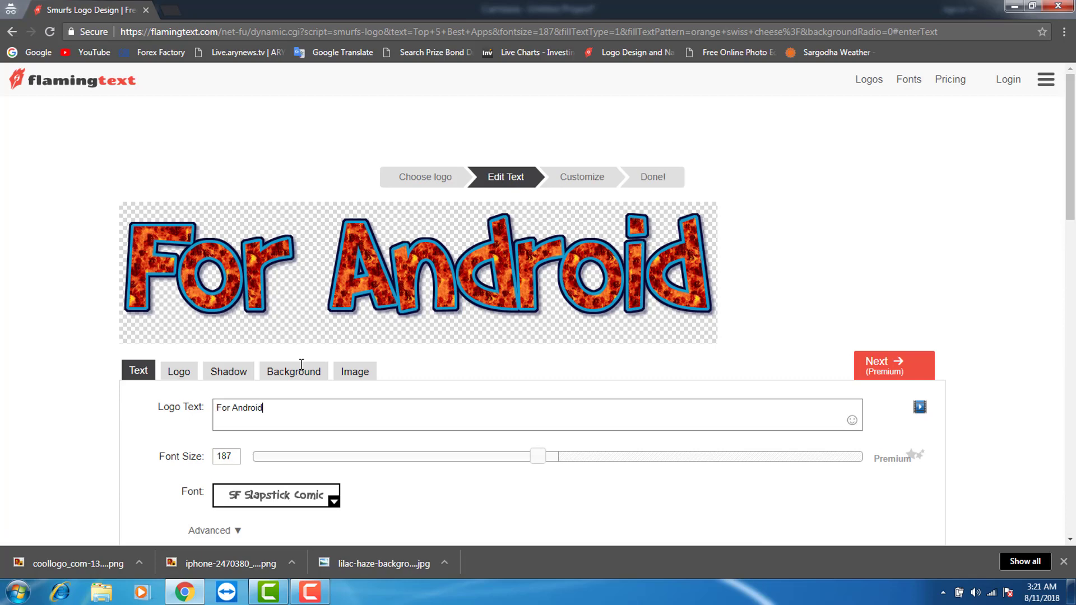
{"action": "left_click", "coordinate": [900, 369]}
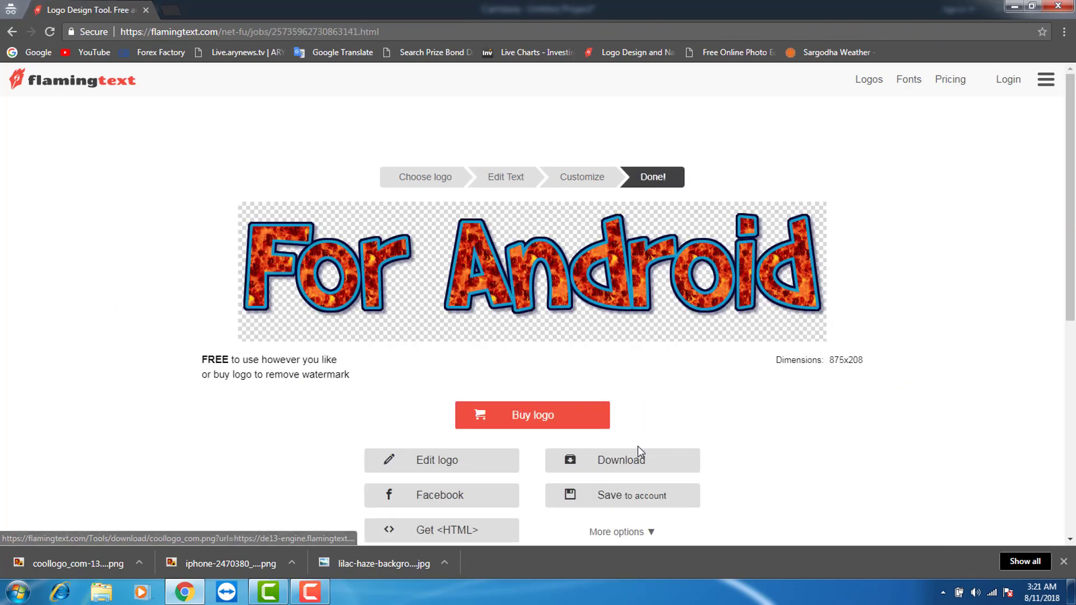
{"action": "left_click", "coordinate": [642, 464]}
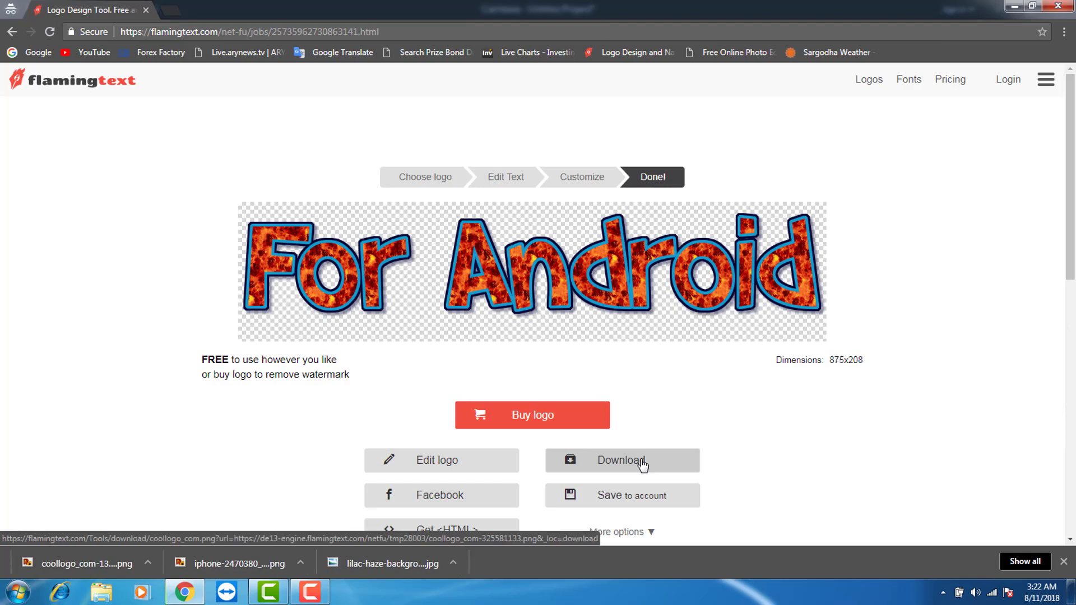
Switch to Camtasia and import the "For Android" logo coollogo_com-325581133 from Downloads into the Media Bin.
{"action": "left_click", "coordinate": [280, 596]}
{"action": "left_click", "coordinate": [97, 377]}
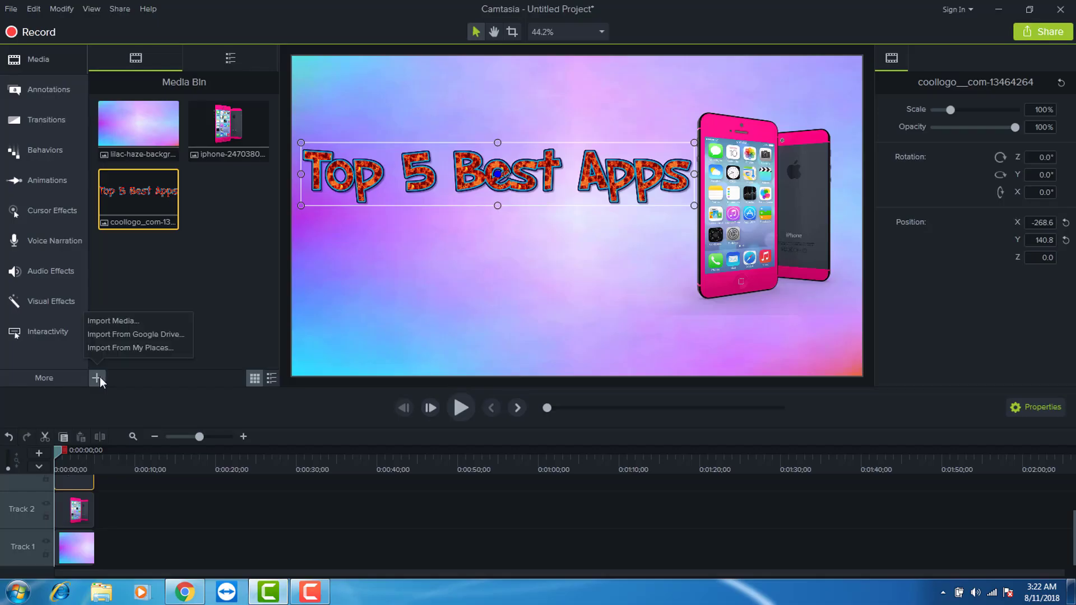
{"action": "left_click", "coordinate": [130, 320]}
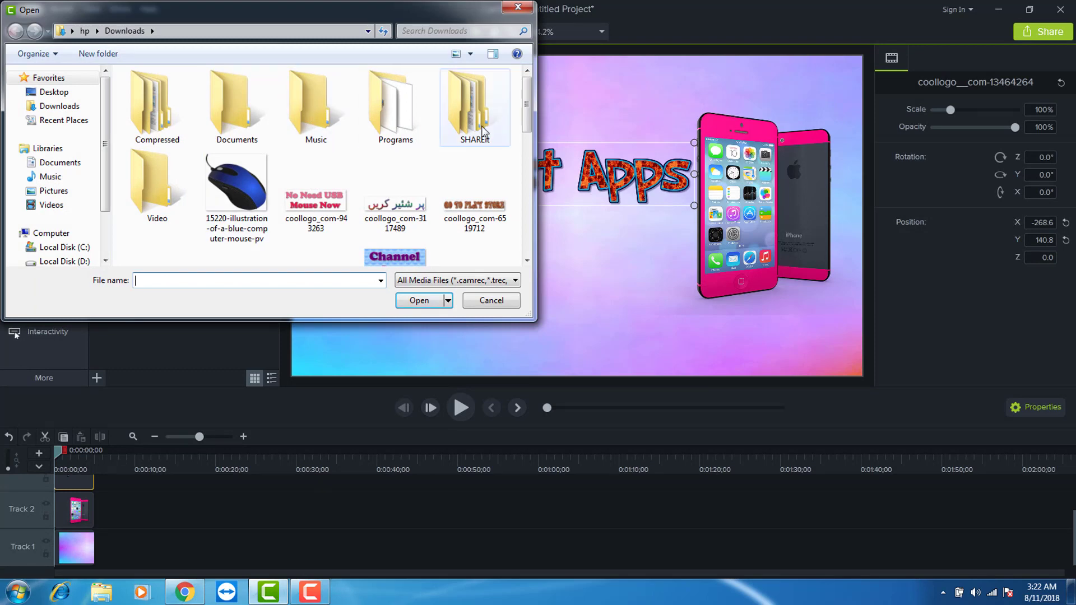
{"action": "left_click_drag", "start_coordinate": [527, 106], "coordinate": [536, 178]}
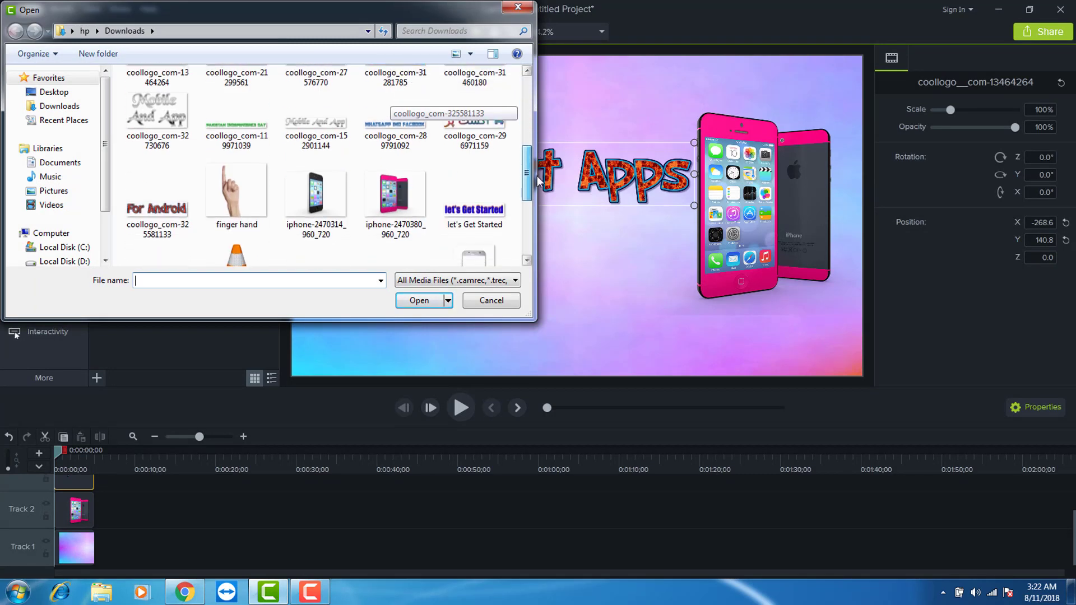
{"action": "double_click", "coordinate": [157, 219]}
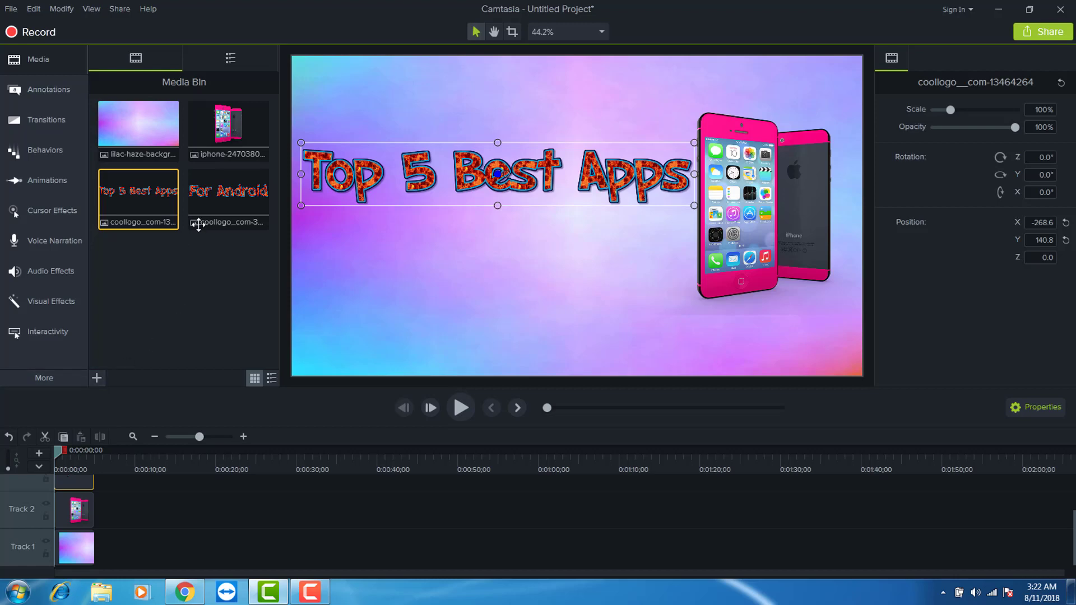
Place the "For Android" logo below the "Top 5 Best Apps" text, scaled to about 131.5% and positioned at about X -292.1, Y -167.4.
{"action": "left_click", "coordinate": [223, 202]}
{"action": "left_click_drag", "start_coordinate": [283, 258], "coordinate": [515, 278]}
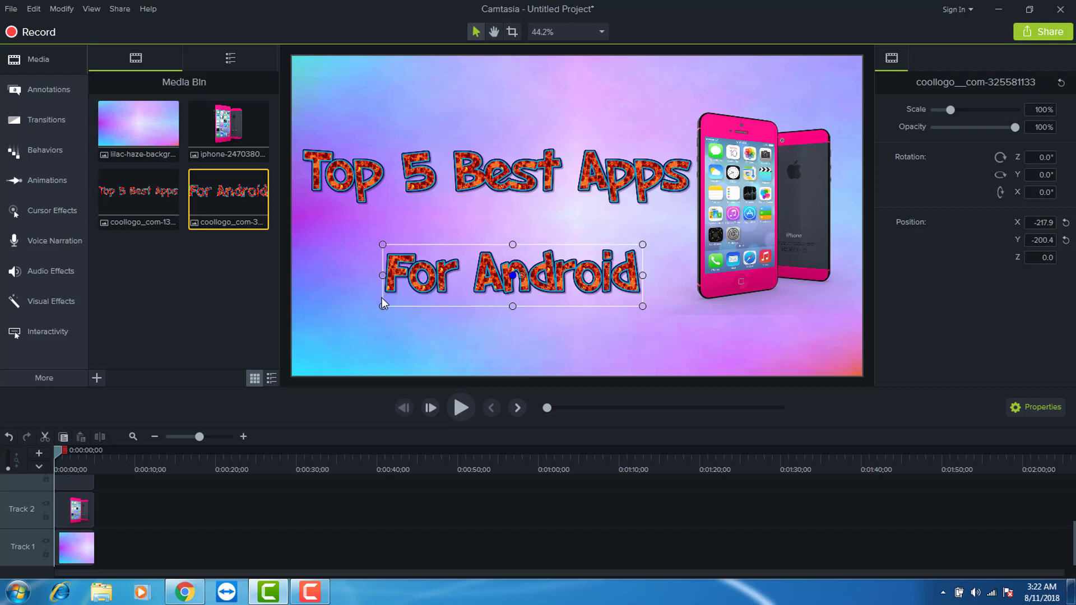
{"action": "left_click_drag", "start_coordinate": [382, 306], "coordinate": [300, 325]}
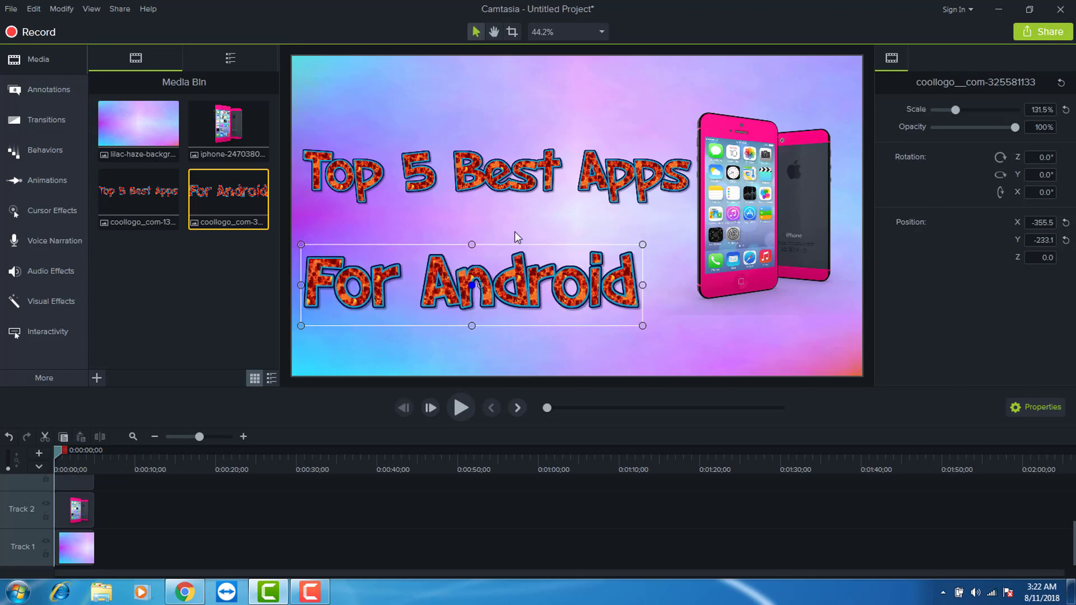
{"action": "left_click_drag", "start_coordinate": [516, 264], "coordinate": [536, 245]}
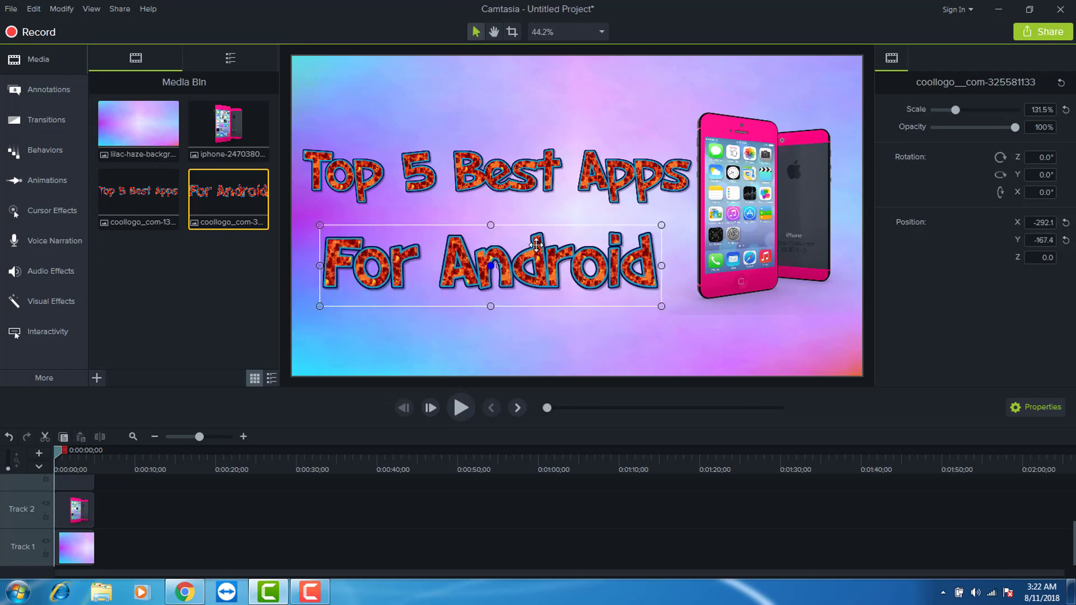